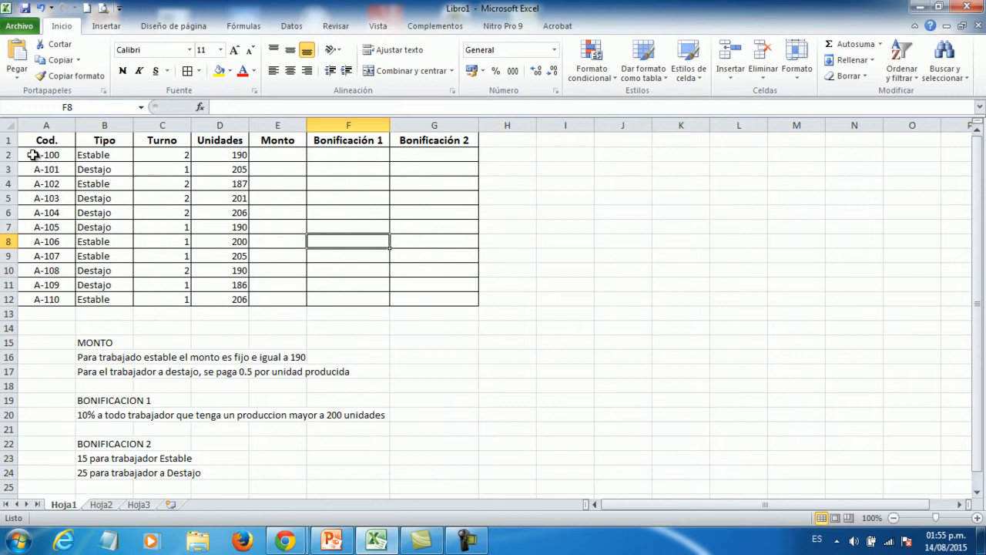
Examine the first worker's row and the empty Monto, Bonificación 1 and Bonificación 2 columns
left_click(7, 156)
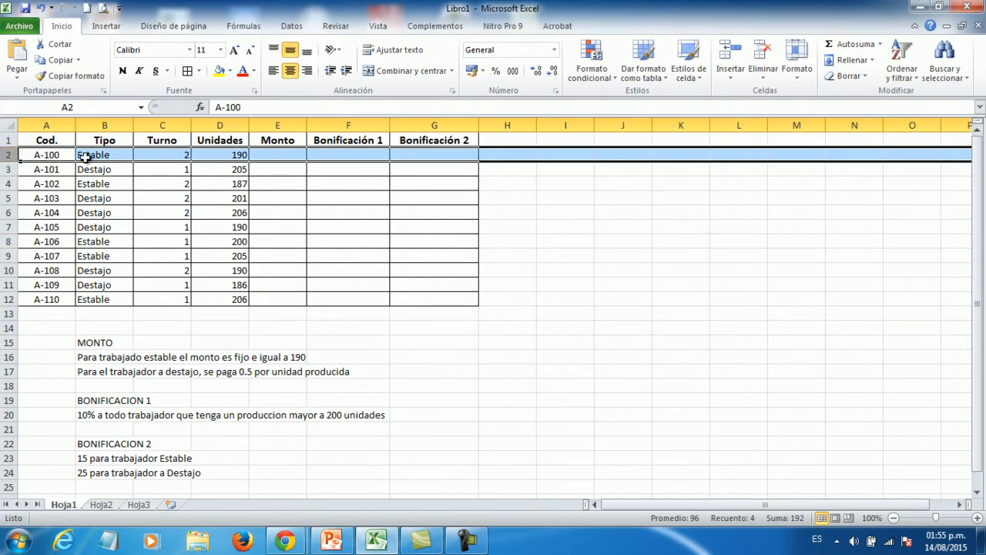
left_click(219, 154)
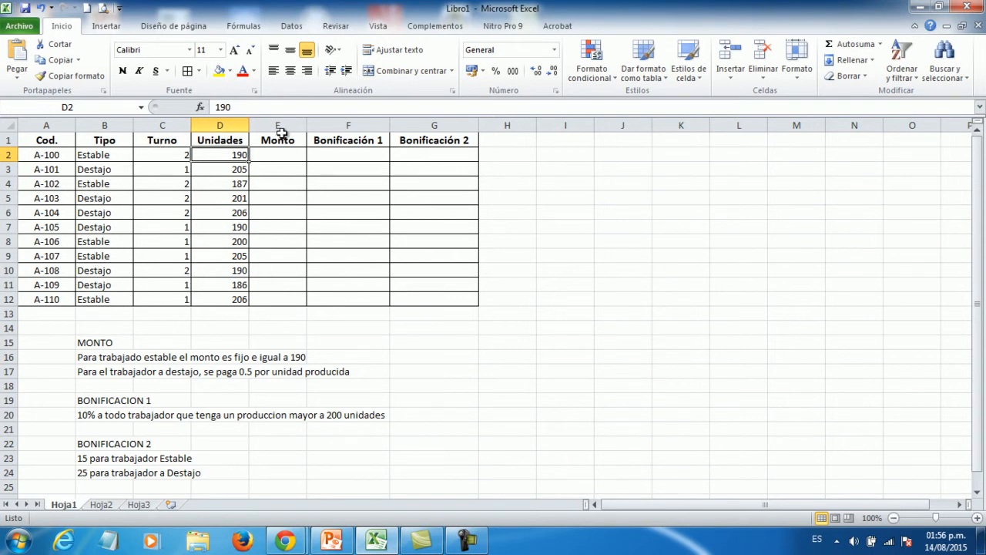
left_click(277, 154)
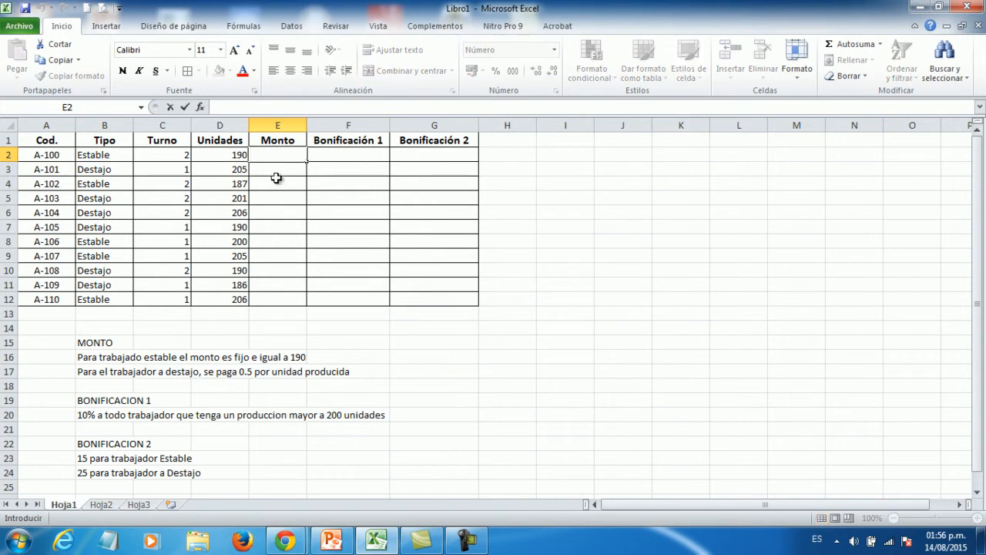
left_click_drag(279, 151, 264, 297)
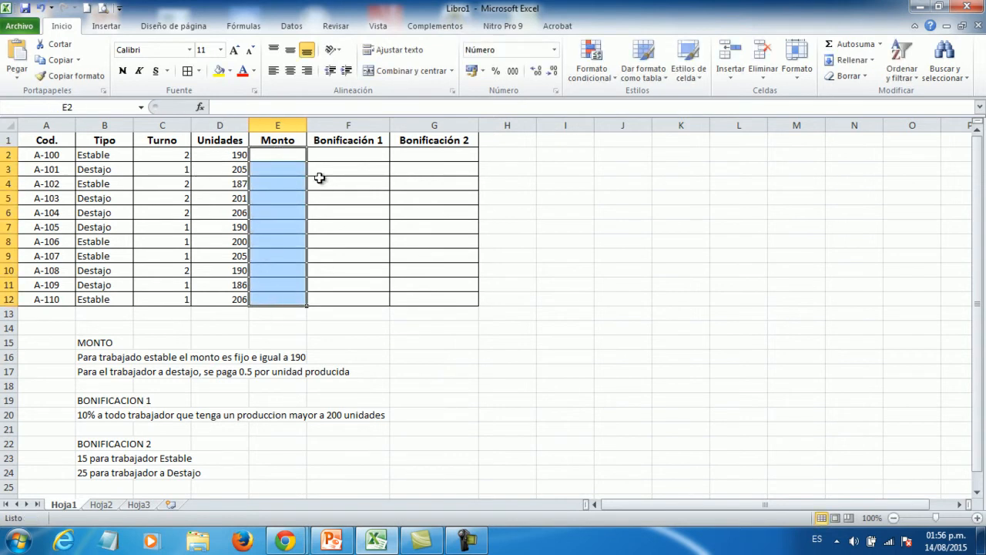
left_click_drag(334, 154, 332, 298)
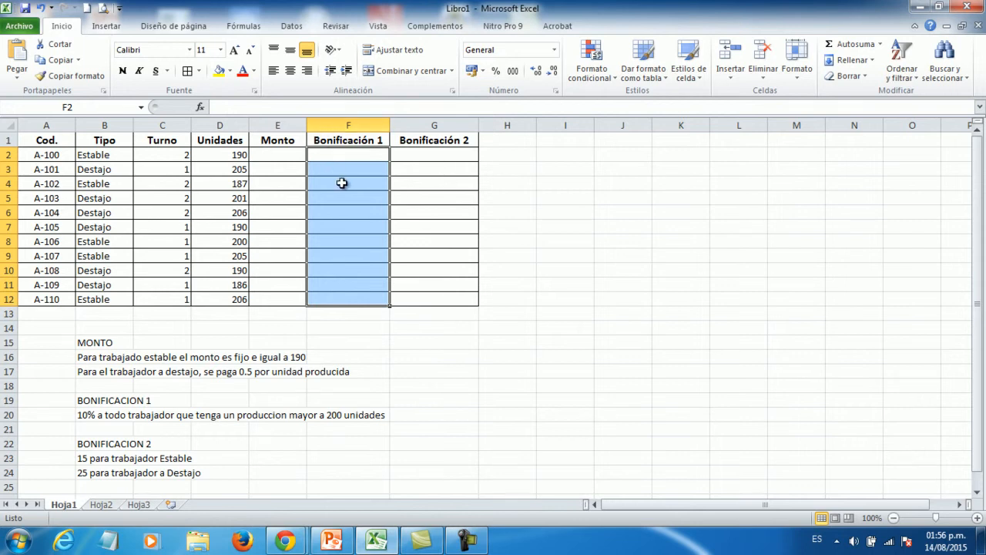
left_click_drag(264, 152, 406, 300)
left_click(485, 352)
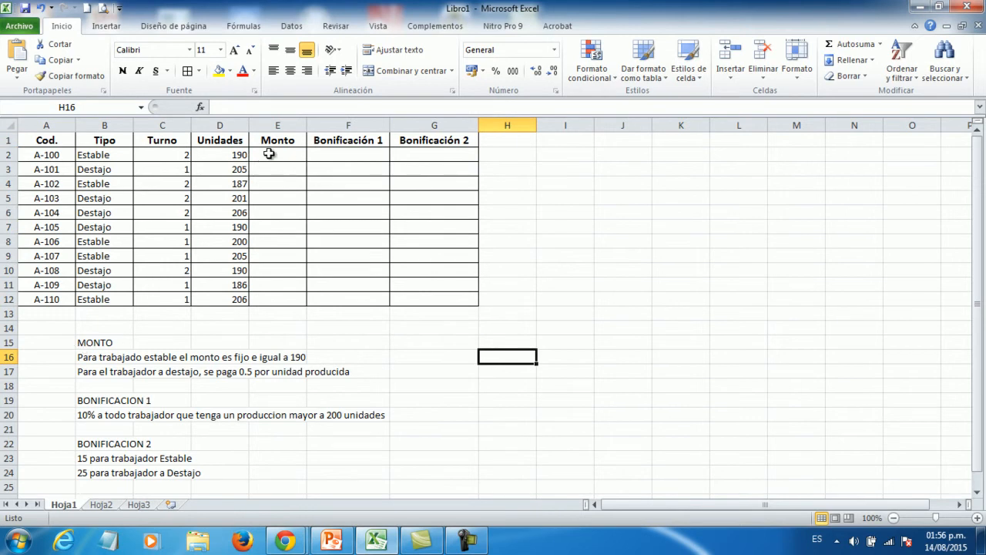
Make the MONTO heading in cell B15 bold
left_click(85, 342)
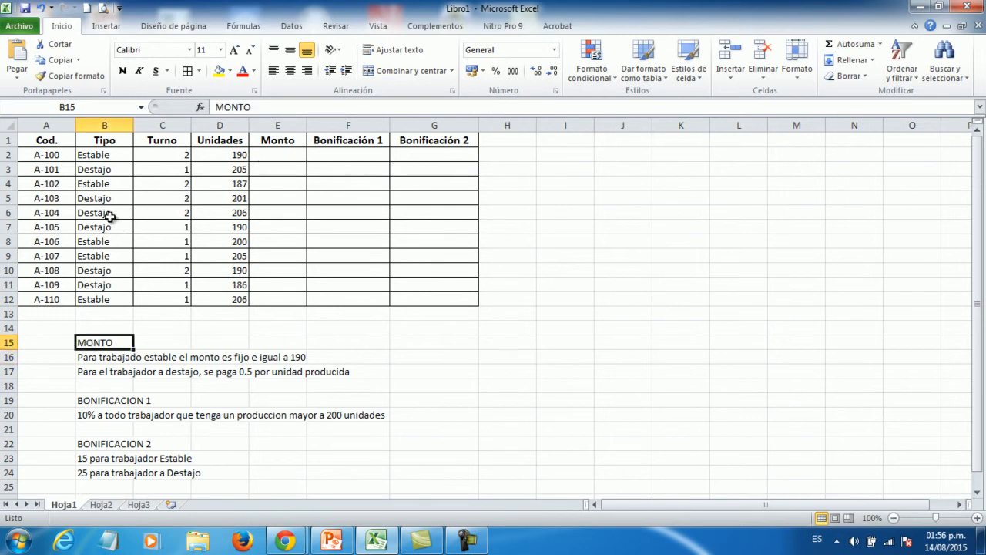
left_click(123, 70)
left_click(169, 340)
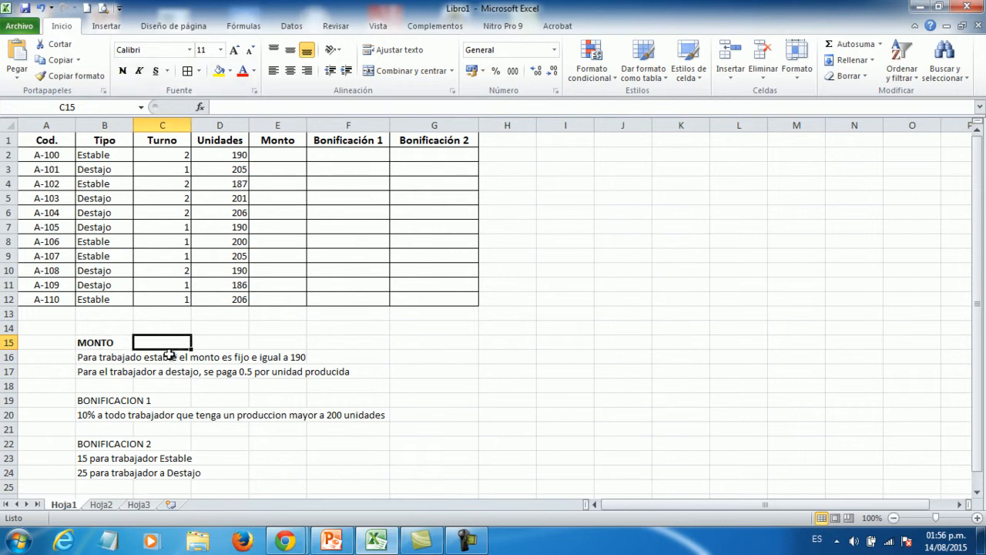
Correct "trabajado" to "trabajador" in the fixed-amount rule in cell B16
left_click(90, 359)
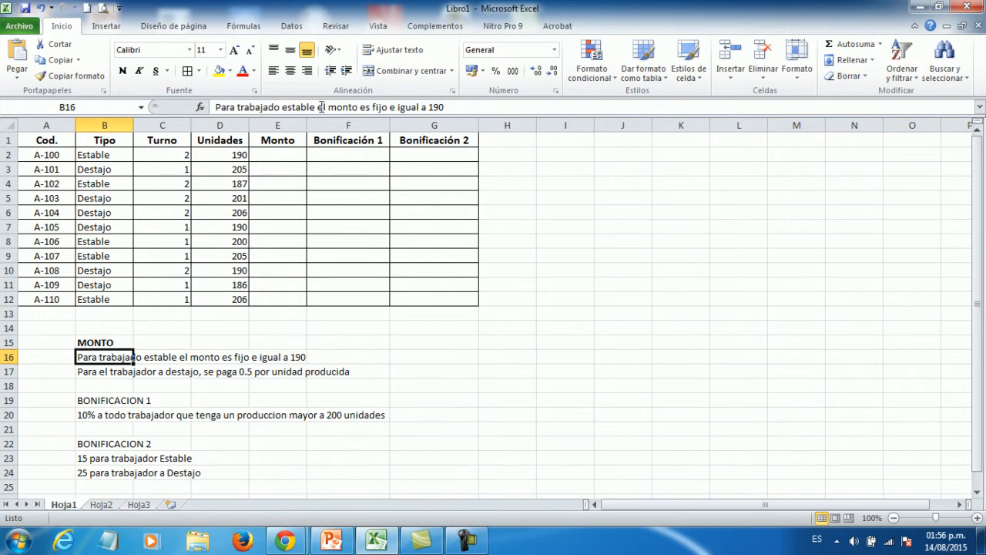
left_click(276, 107)
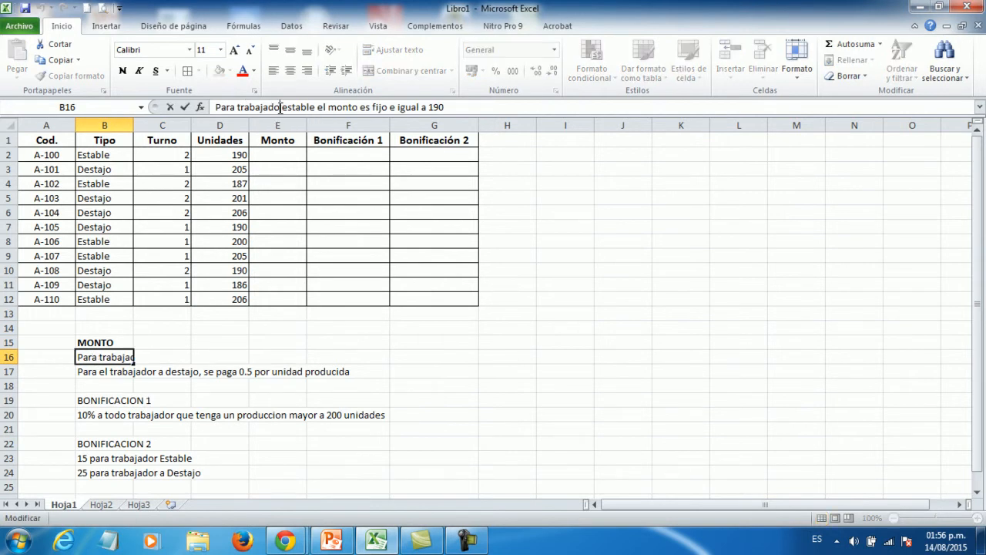
type("r")
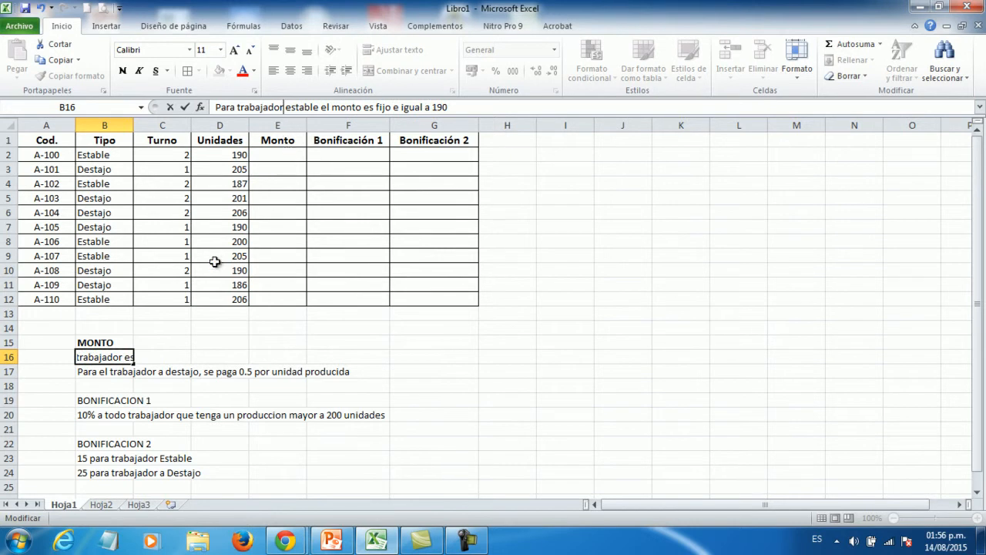
key("Return")
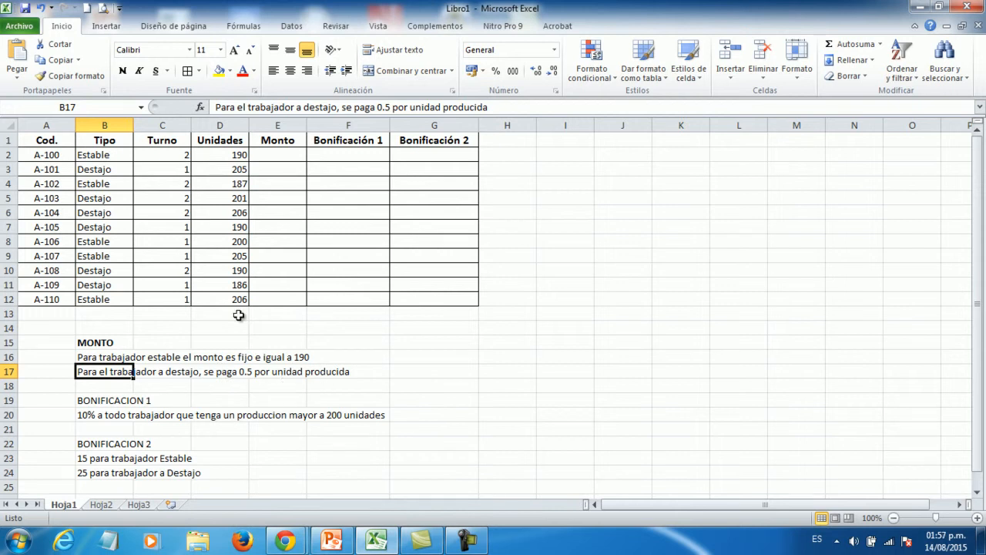
left_click_drag(231, 154, 221, 298)
left_click_drag(279, 154, 270, 295)
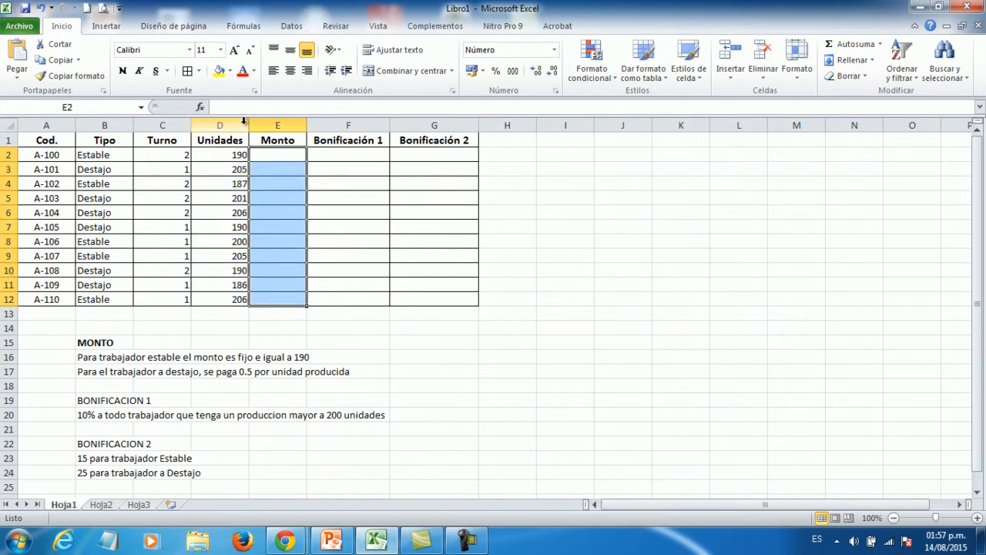
left_click(269, 155)
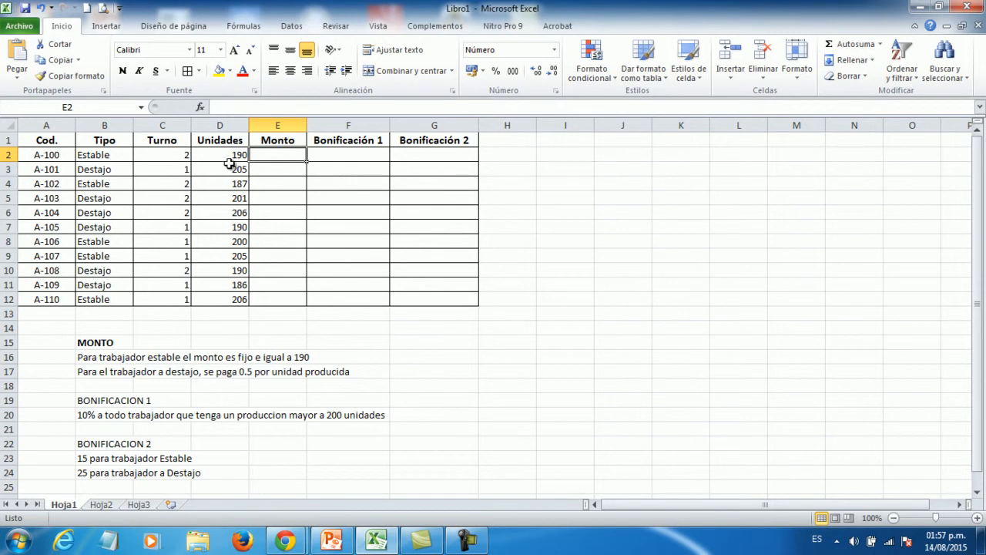
left_click(284, 179)
Enter the formula =SI(B2="Estable",190,D2*0.5) in cell E2 to calculate the first worker's Monto
left_click(273, 153)
type("=")
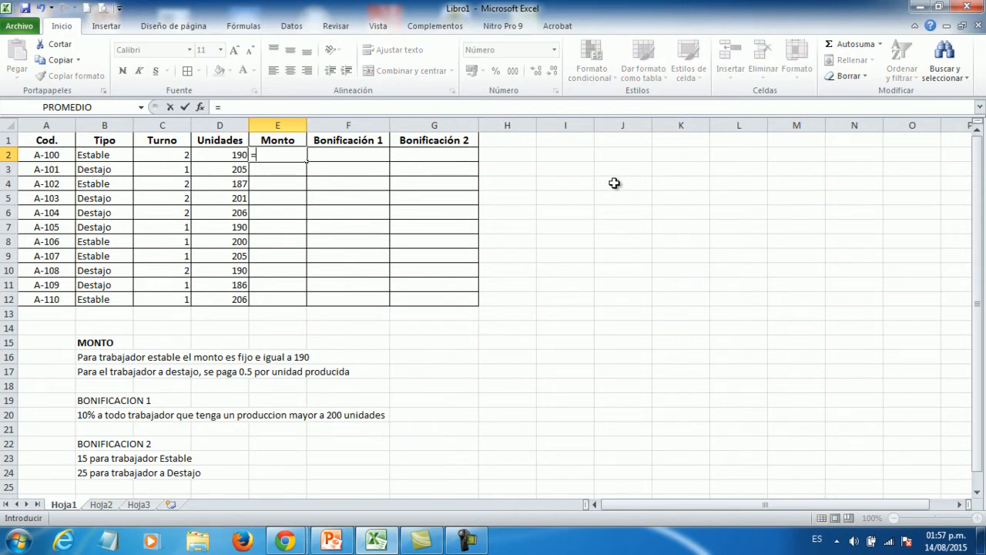
type("SI")
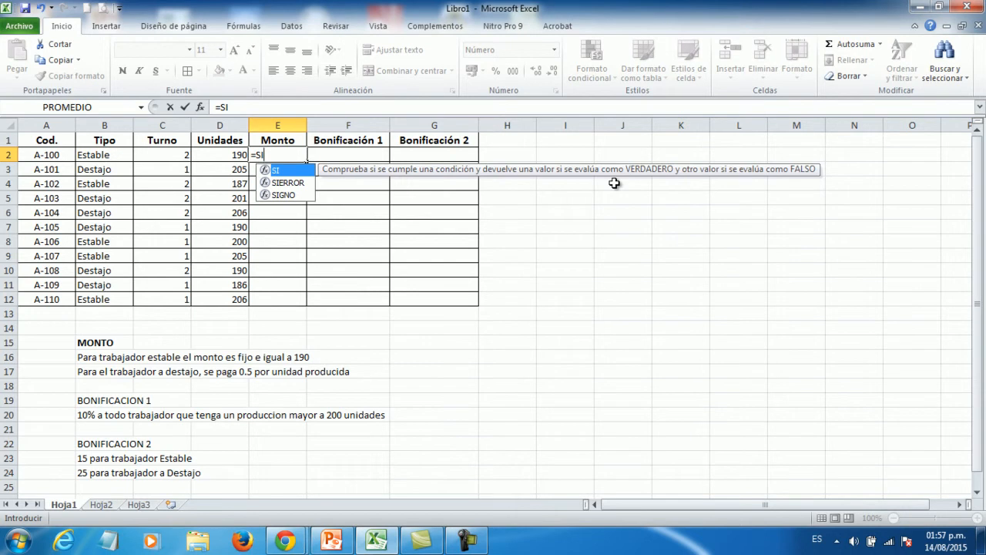
type("(")
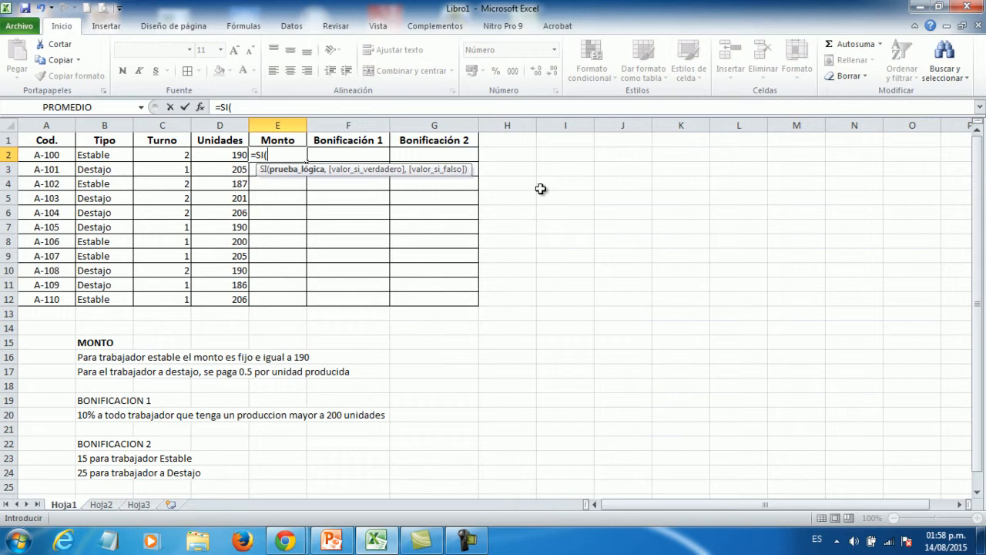
type("B2=\"")
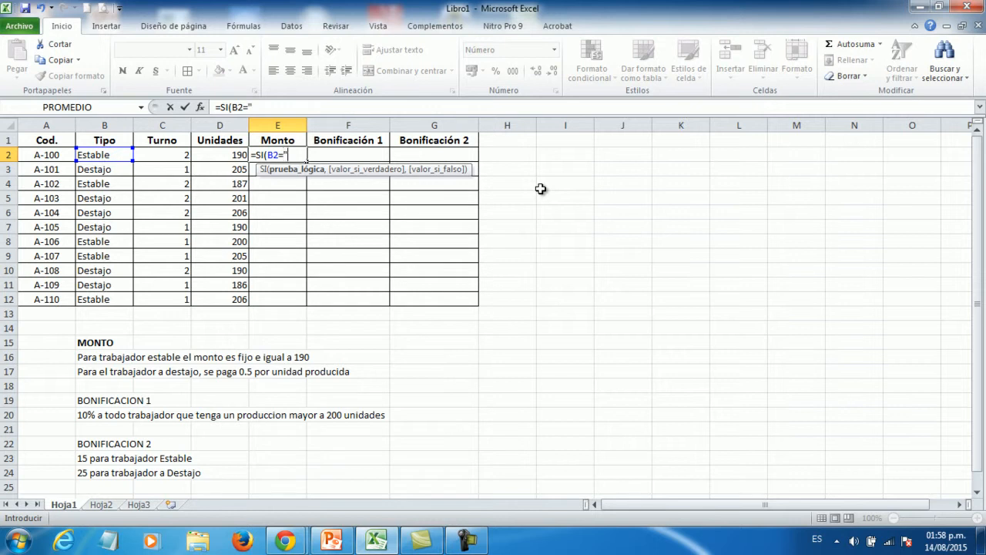
type("Estable")
type(",")
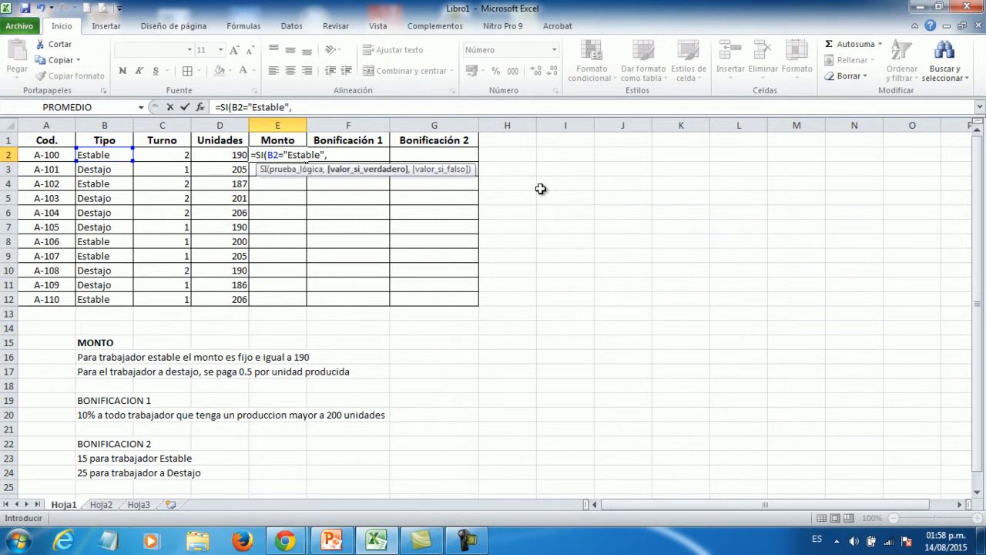
type("190,")
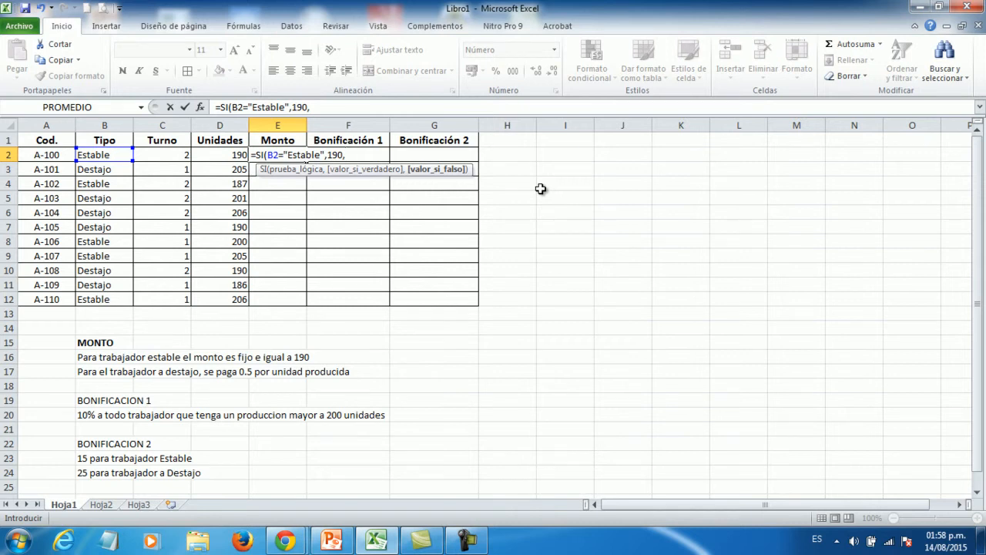
type("D2*0.5")
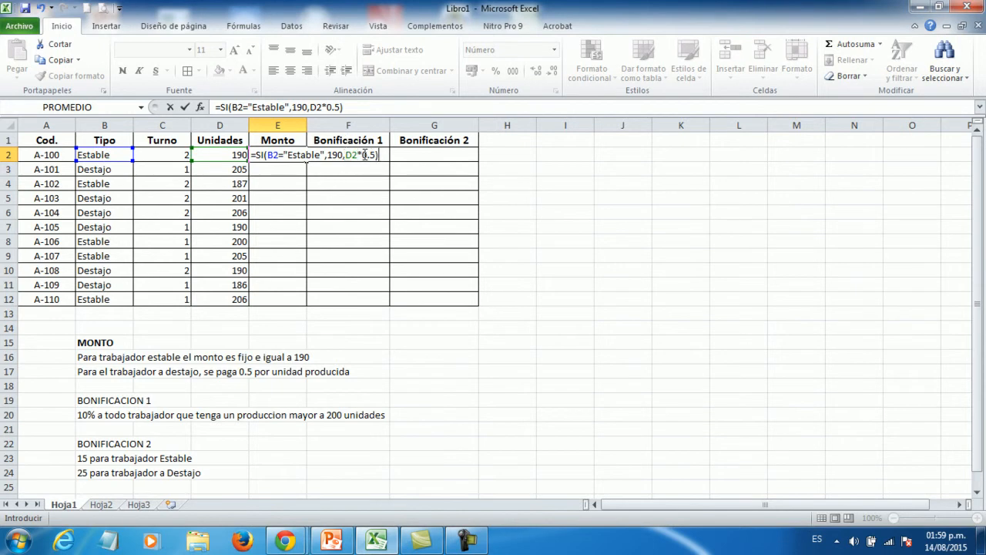
key("Return")
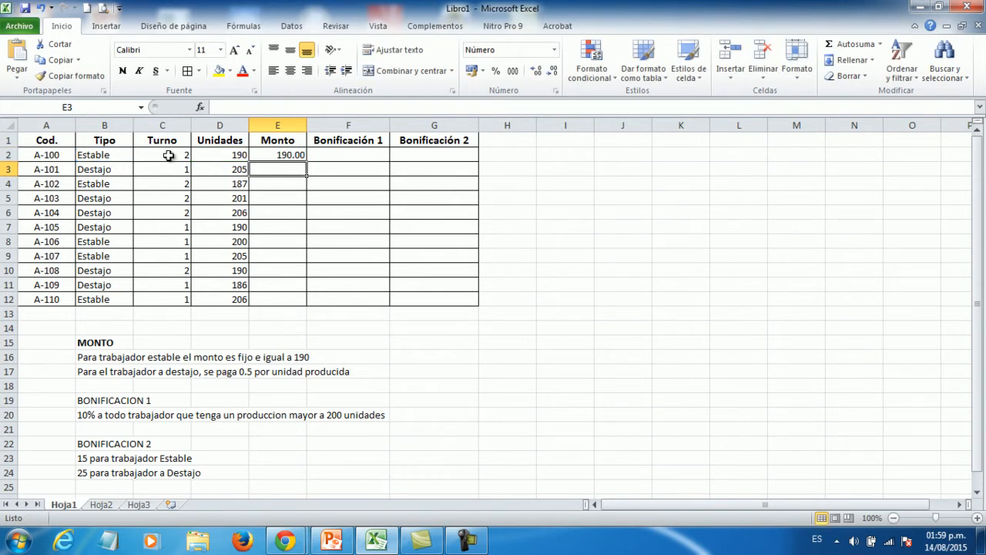
Copy the Monto formula from E2 down through E12 for all workers
left_click(285, 154)
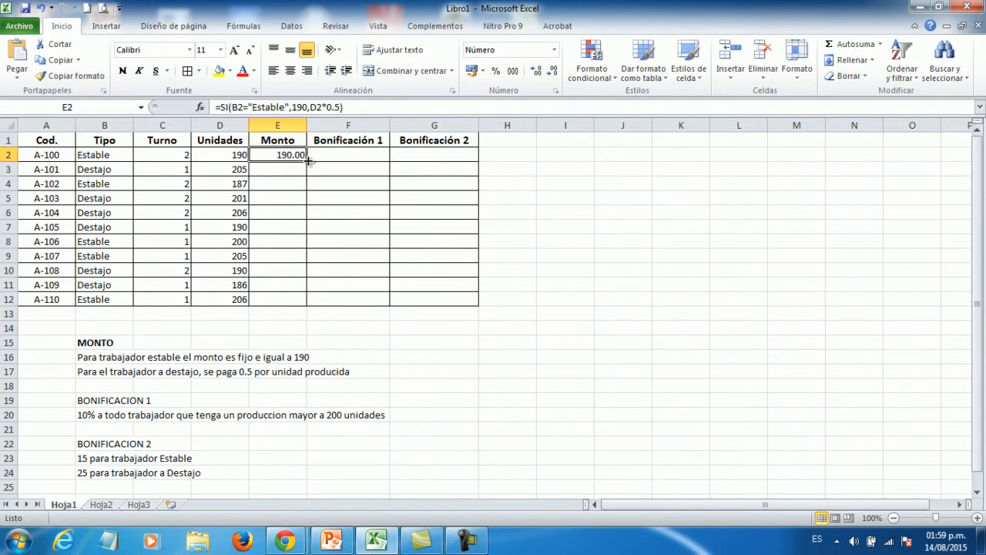
left_click_drag(307, 162, 305, 303)
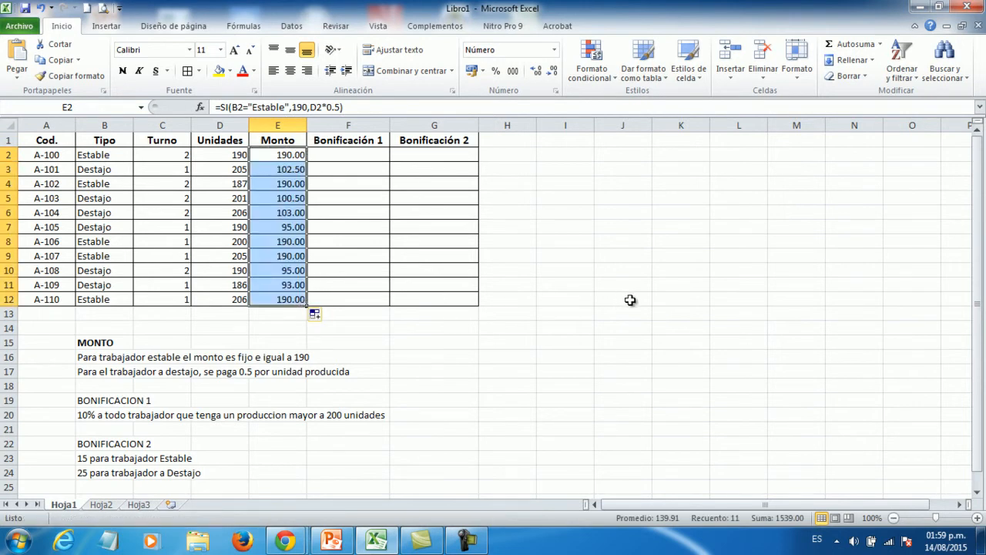
left_click(669, 271)
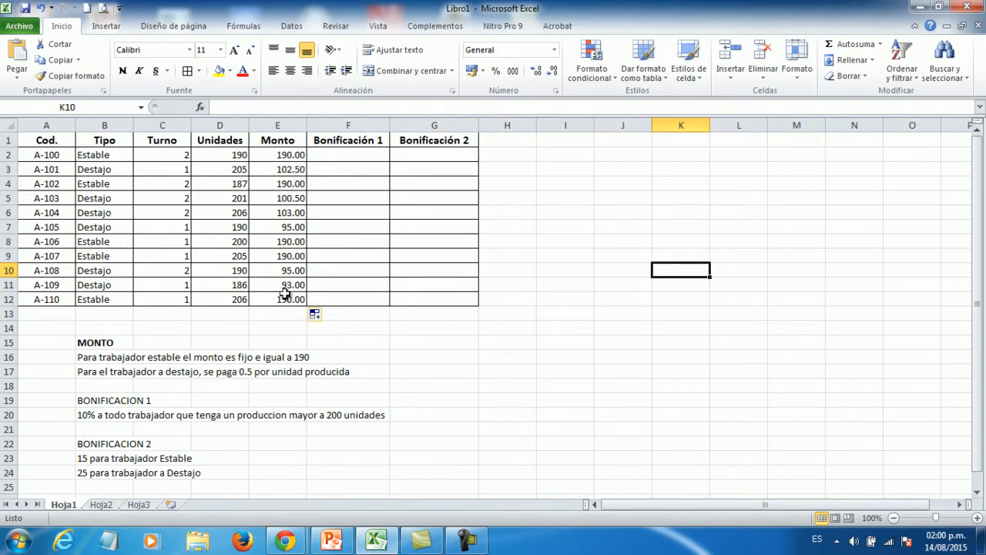
left_click(277, 158)
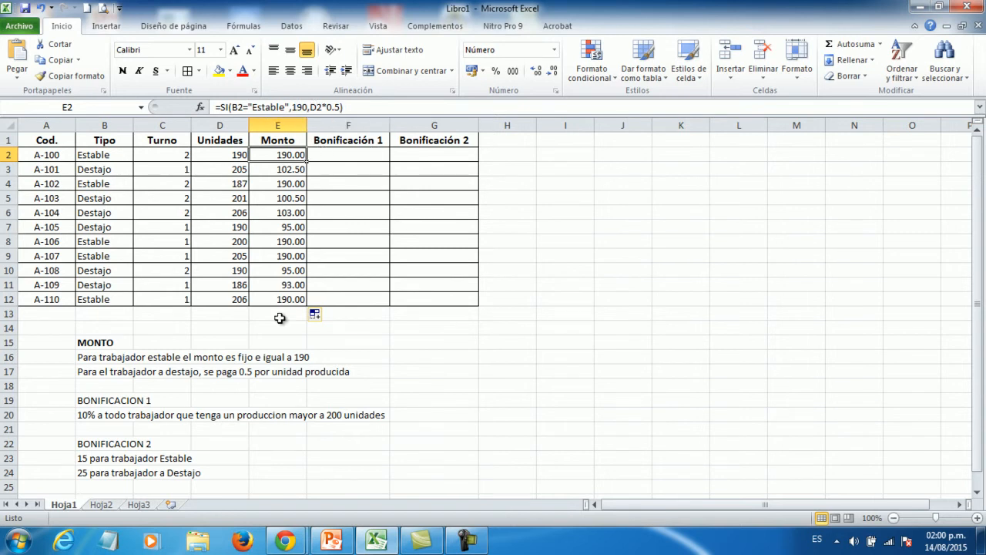
Make the BONIFICACION 1 heading in cell B19 bold
left_click(407, 352)
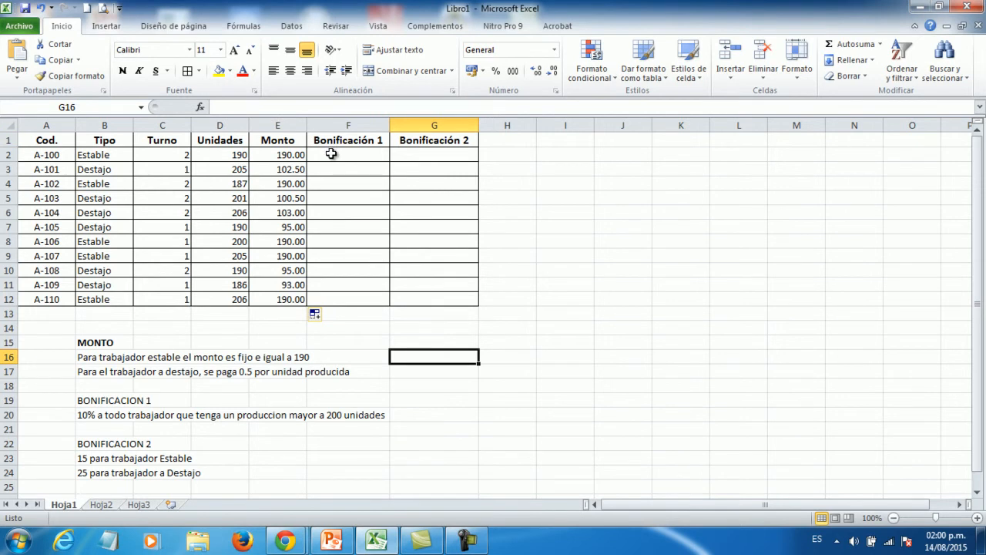
left_click(117, 400)
left_click(124, 71)
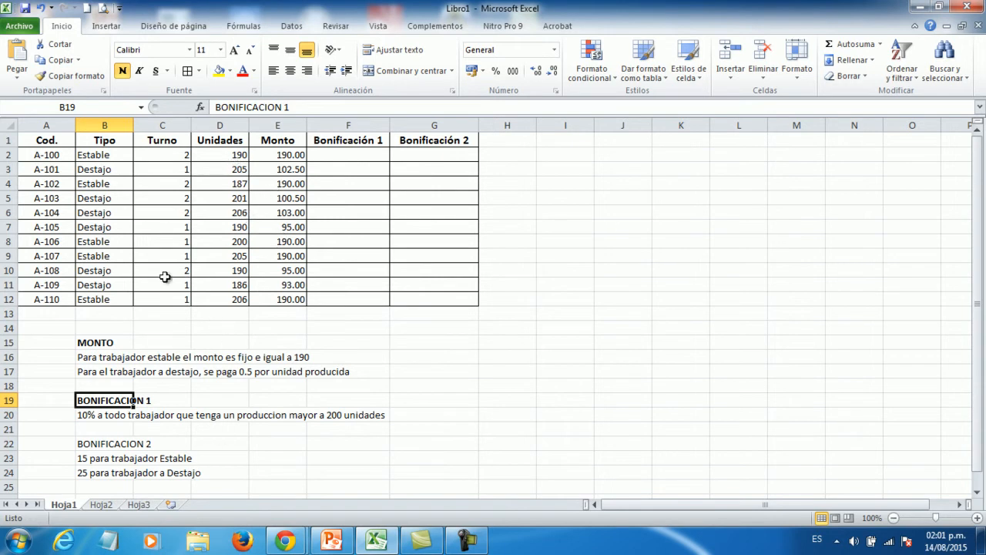
Check the Unidades column for workers whose production is greater than 200 units
left_click(222, 170)
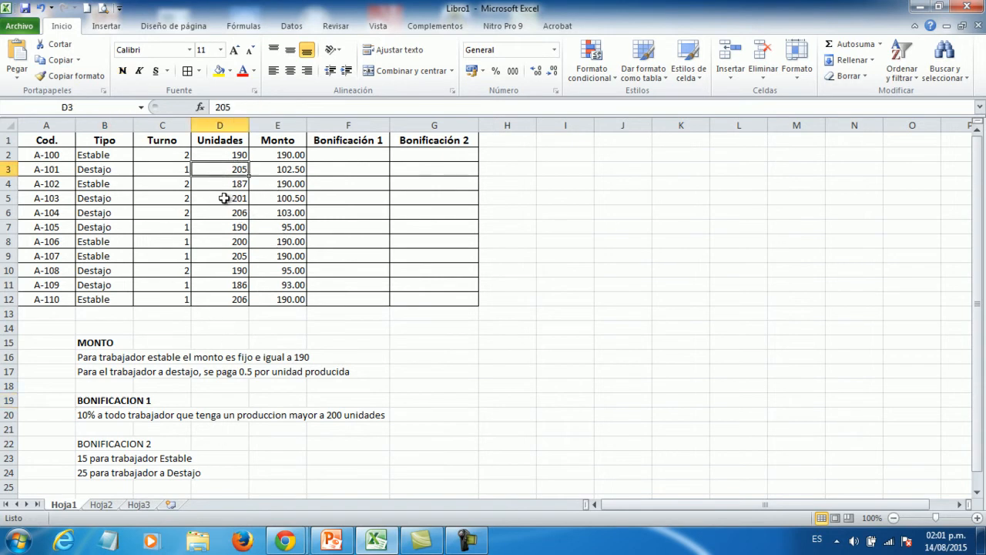
double_click(223, 198)
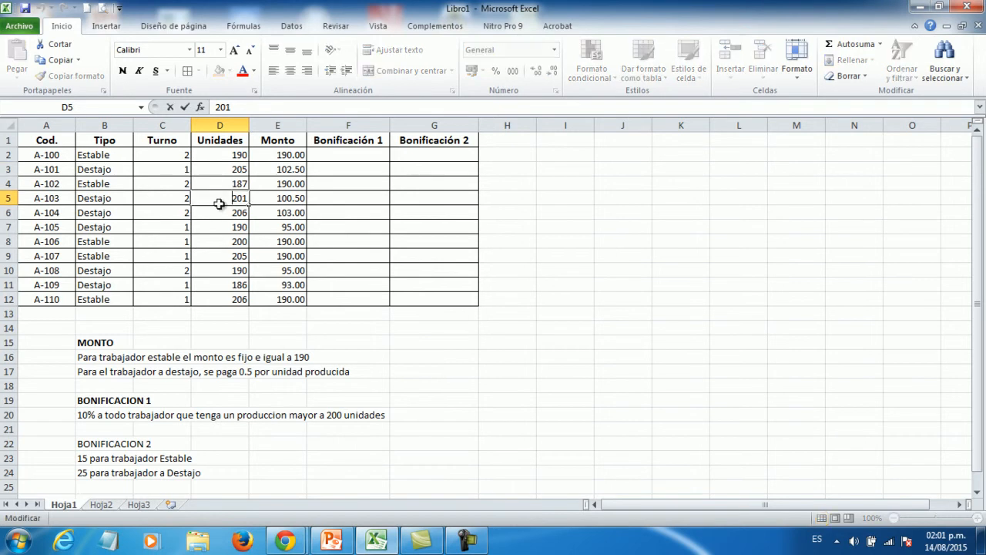
key("Return")
left_click(221, 242)
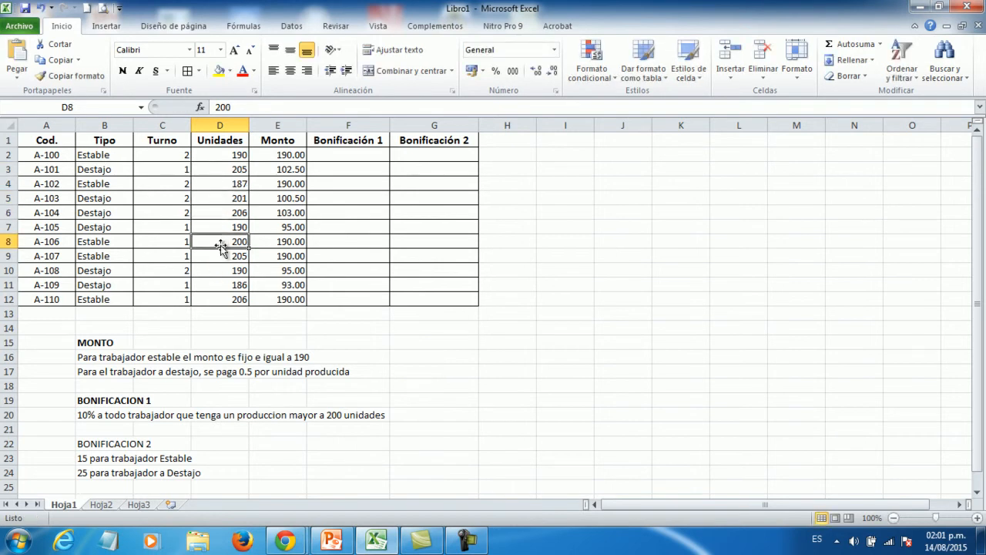
left_click(219, 257)
left_click(220, 241)
left_click(218, 257)
left_click(225, 300)
left_click(485, 342)
Enter the formula =SI(D2>200,E2*10%,"-") in cell F2 to calculate the first worker's Bonificación 1
left_click(354, 156)
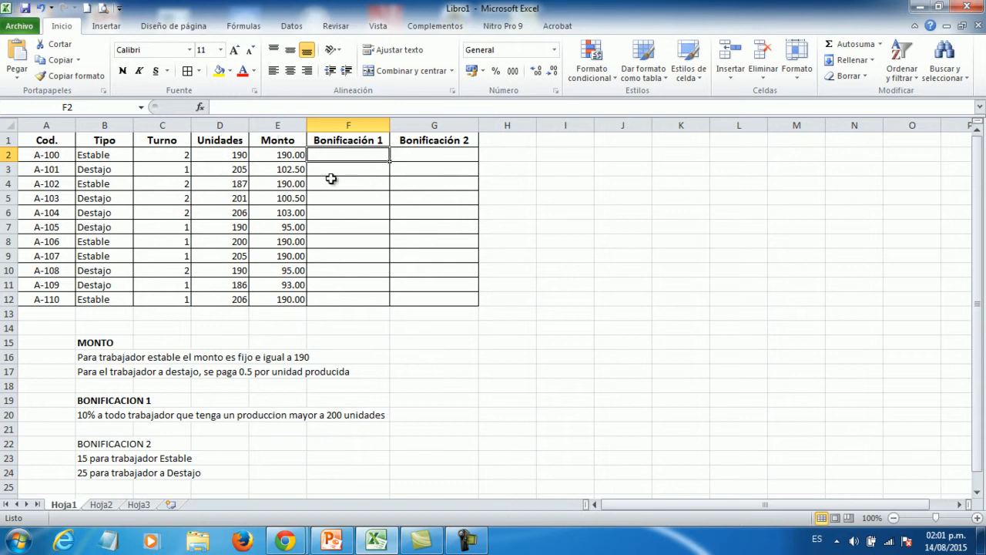
type("=")
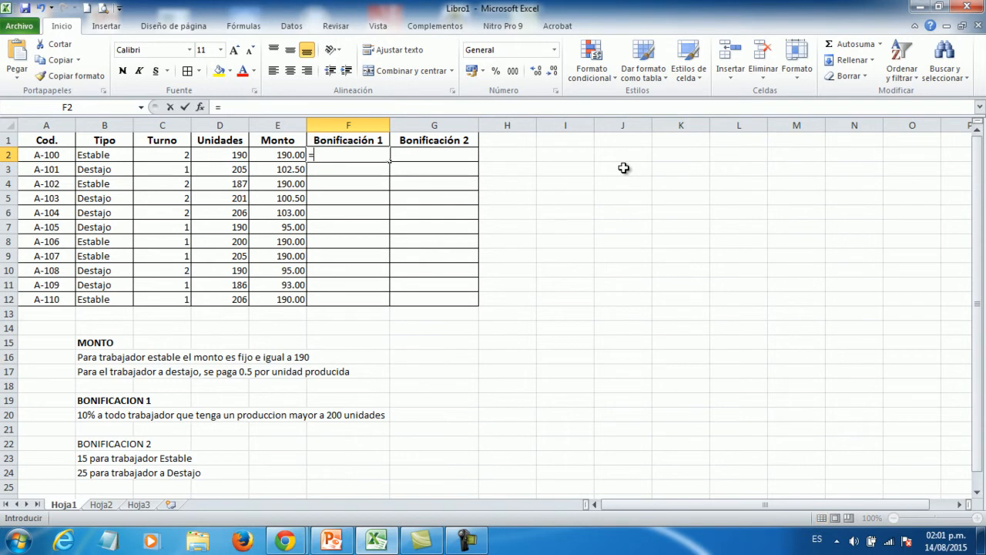
type("SI")
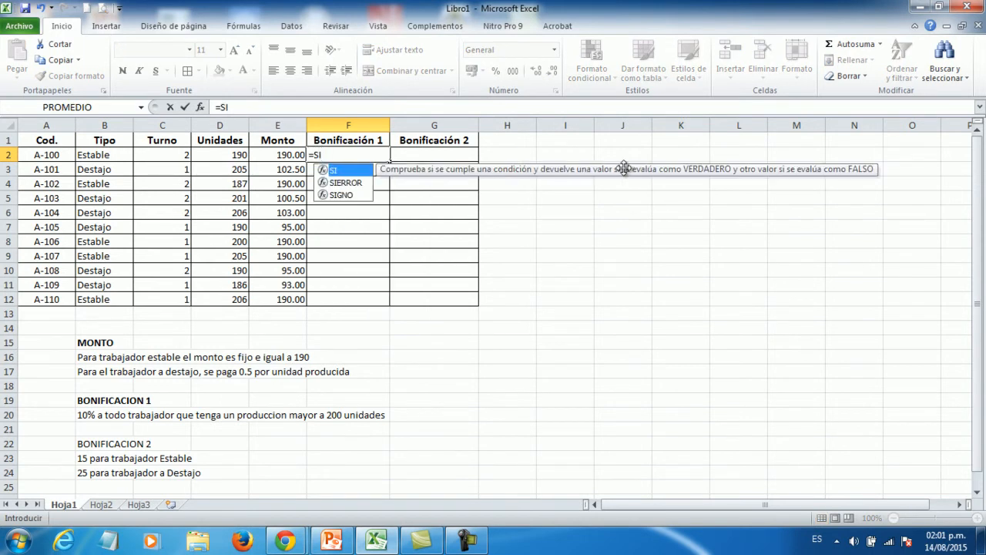
type("(")
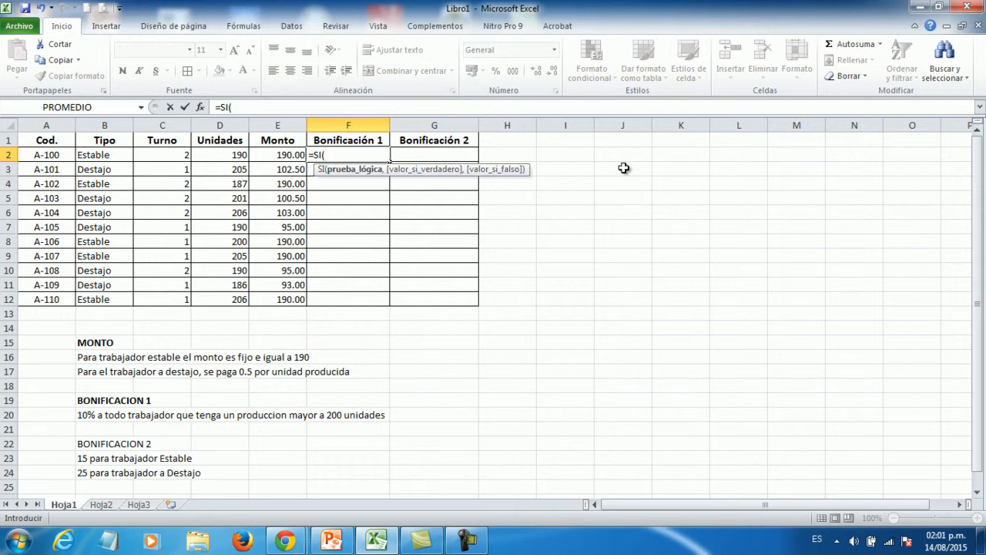
type("D2>200,")
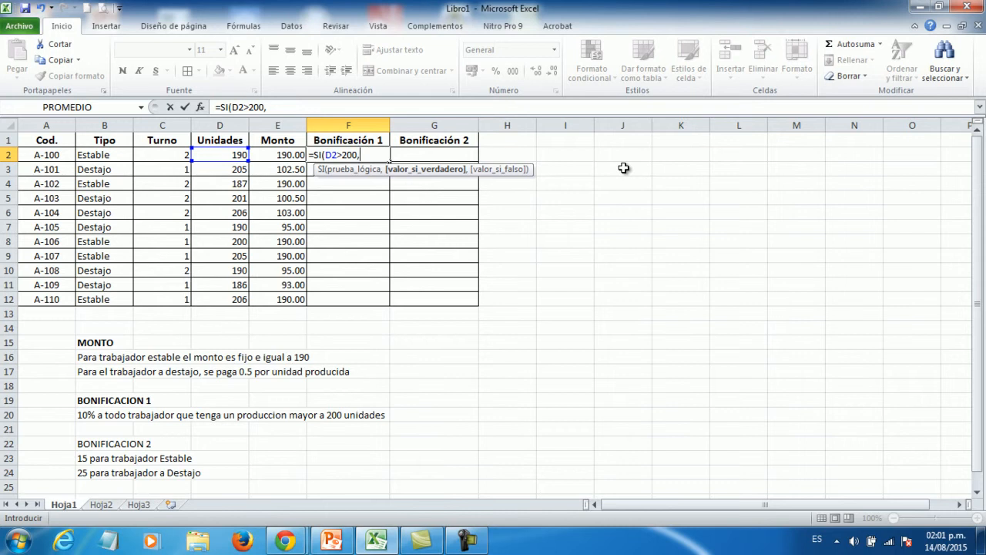
type("2")
key("BackSpace")
type("E")
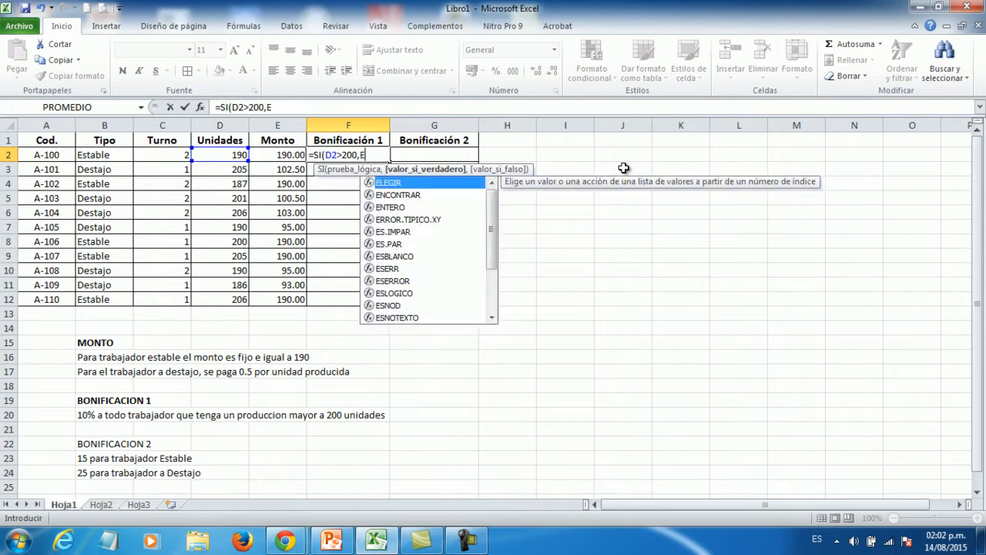
type("2*10%")
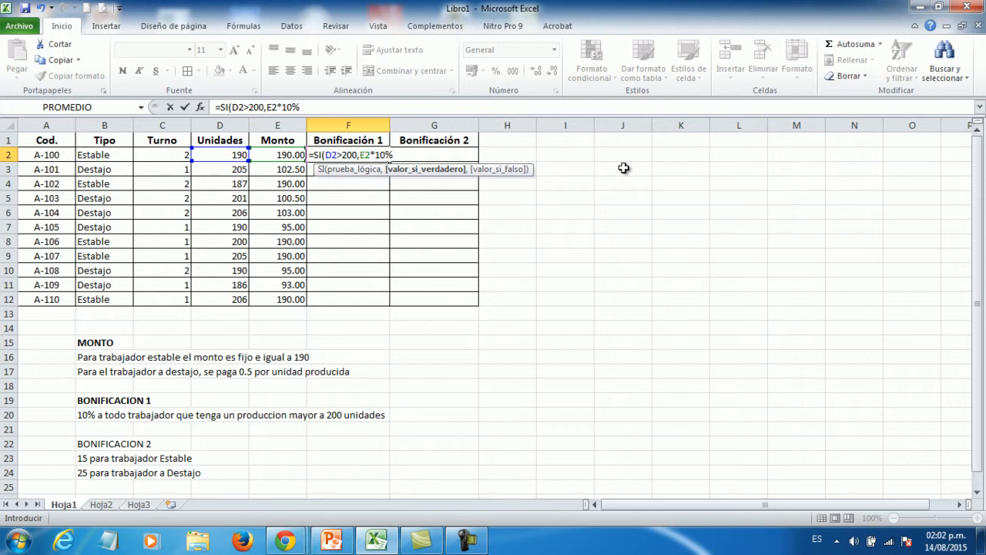
type(",")
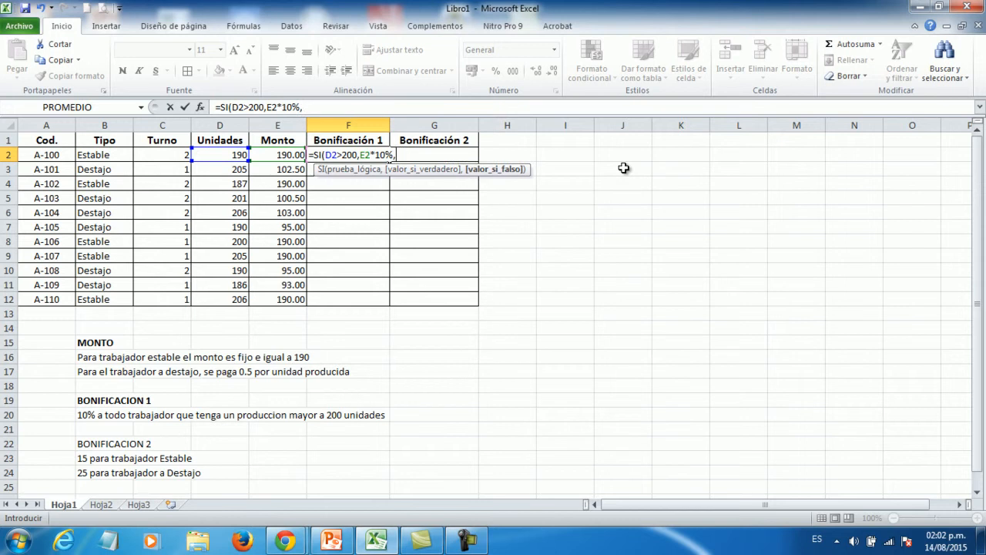
type("\"-\")")
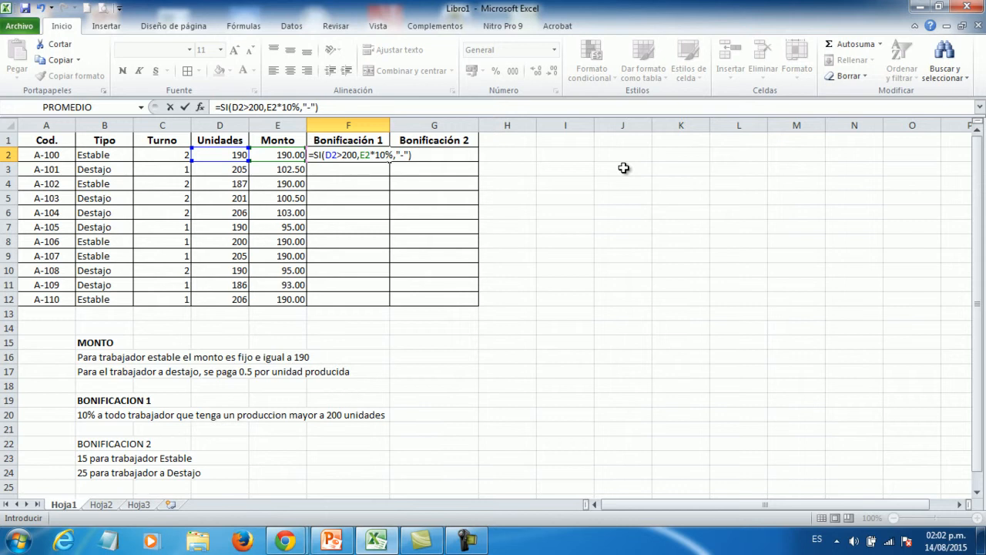
key("Return")
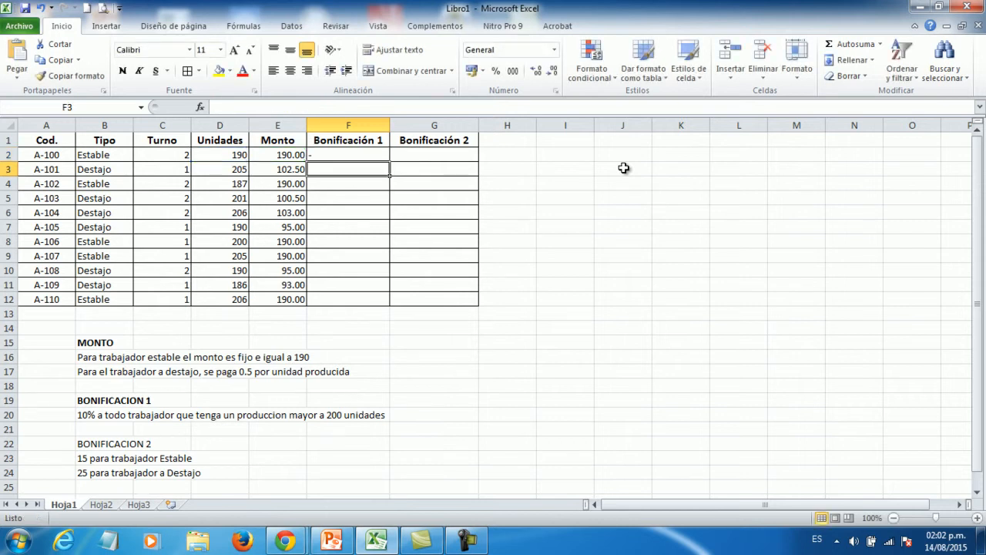
Center the contents of the Bonificación 1 cells F2 through F12 horizontally
left_click(340, 156)
left_click_drag(340, 156, 339, 299)
left_click(293, 73)
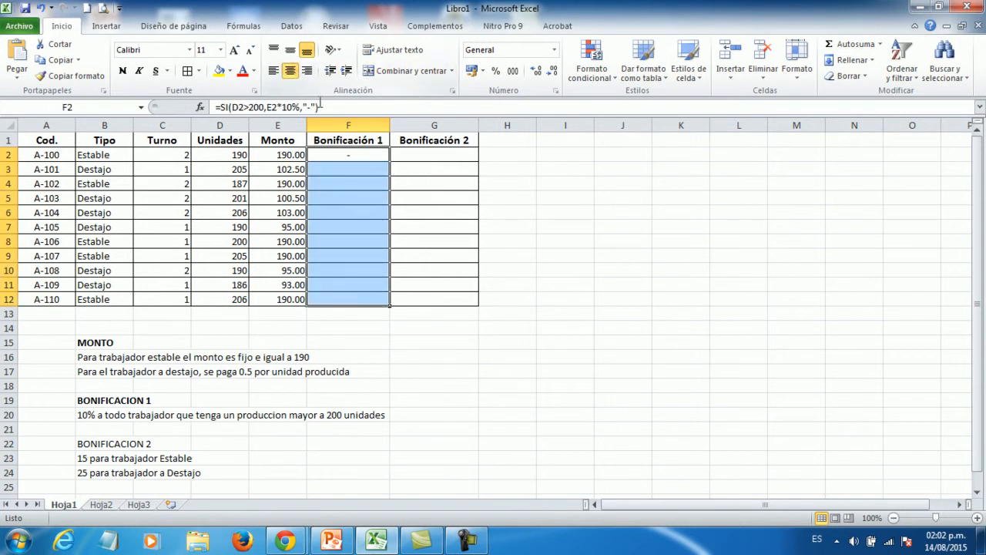
Copy the Bonificación 1 formula from F2 down through F12 for all workers
left_click(359, 182)
left_click(360, 157)
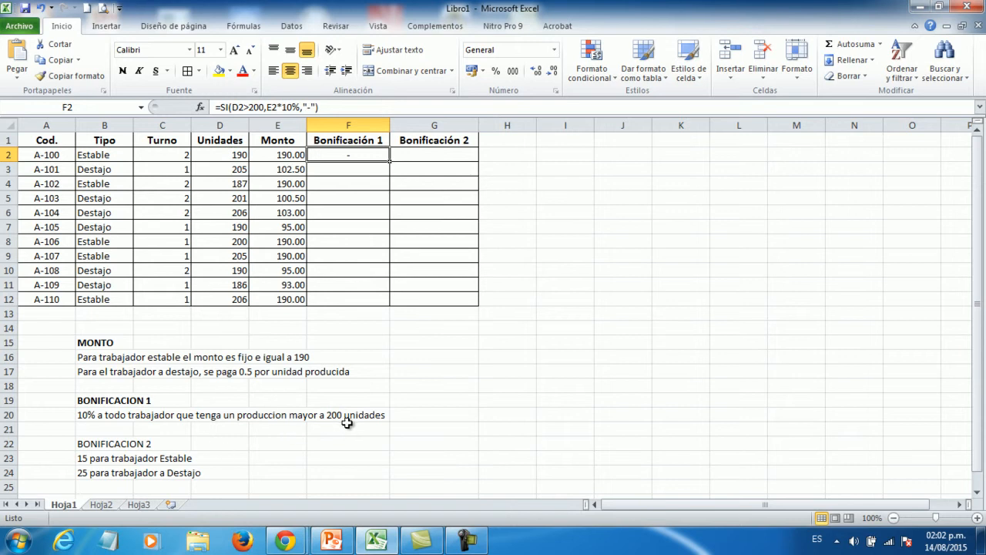
left_click_drag(389, 161, 387, 301)
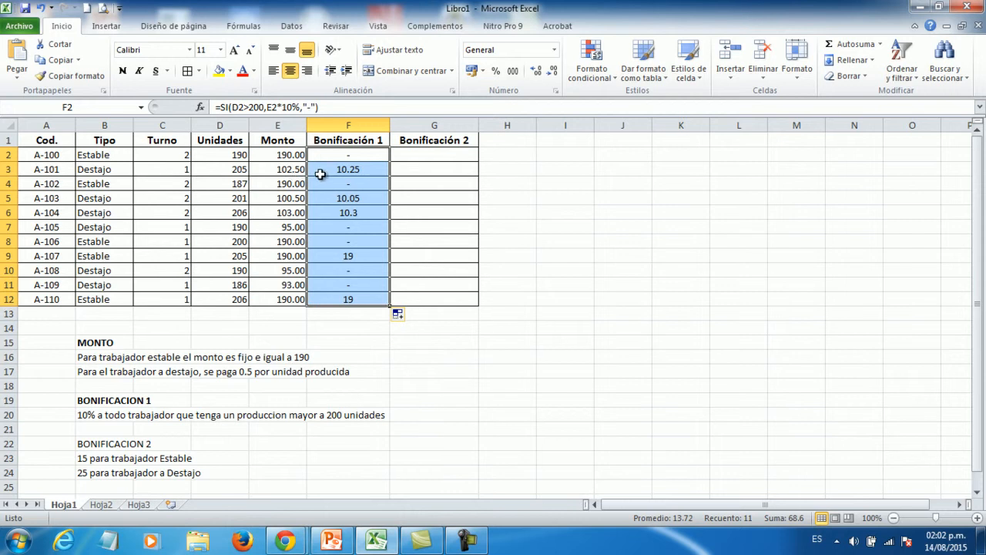
left_click(347, 169)
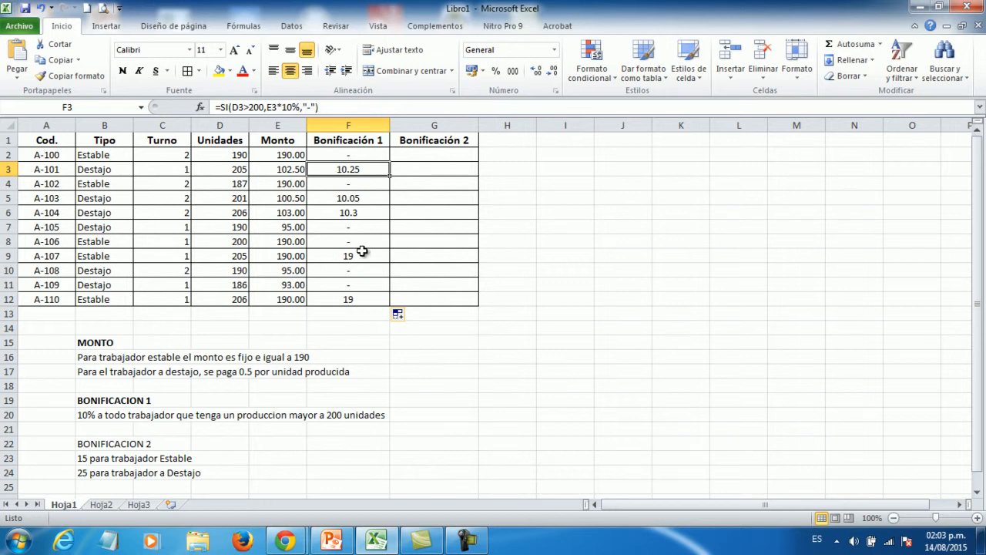
Make the BONIFICACION 2 heading in cell B22 bold
left_click(505, 355)
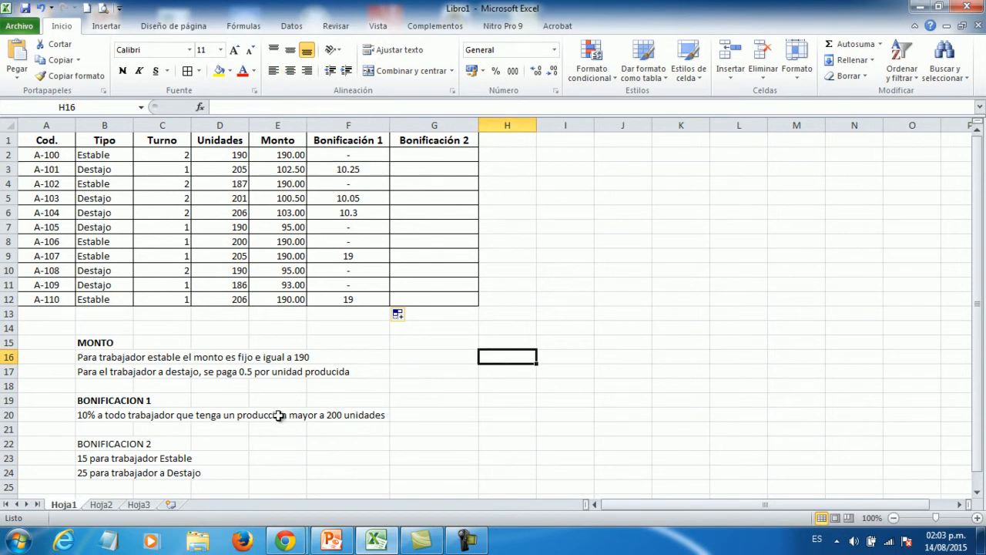
left_click(110, 443)
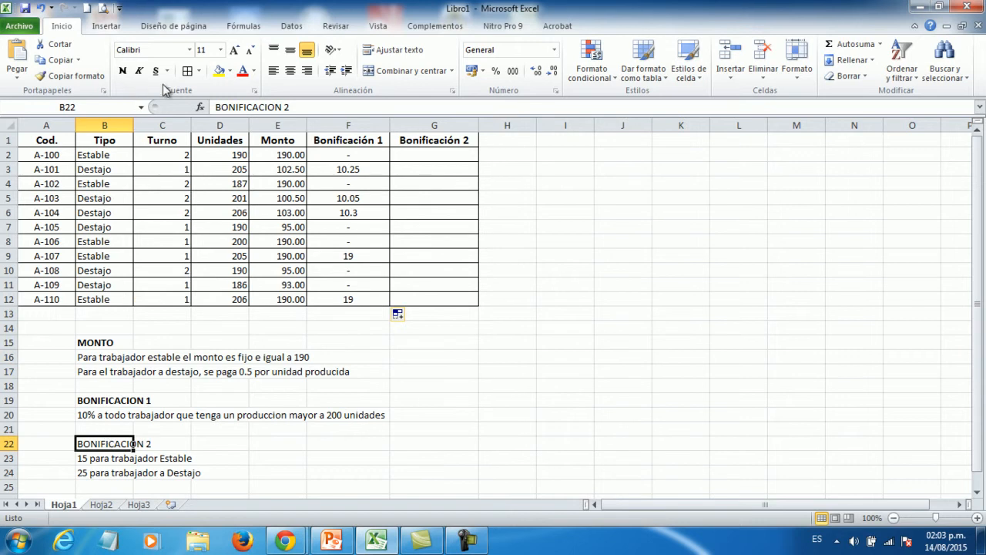
left_click(122, 71)
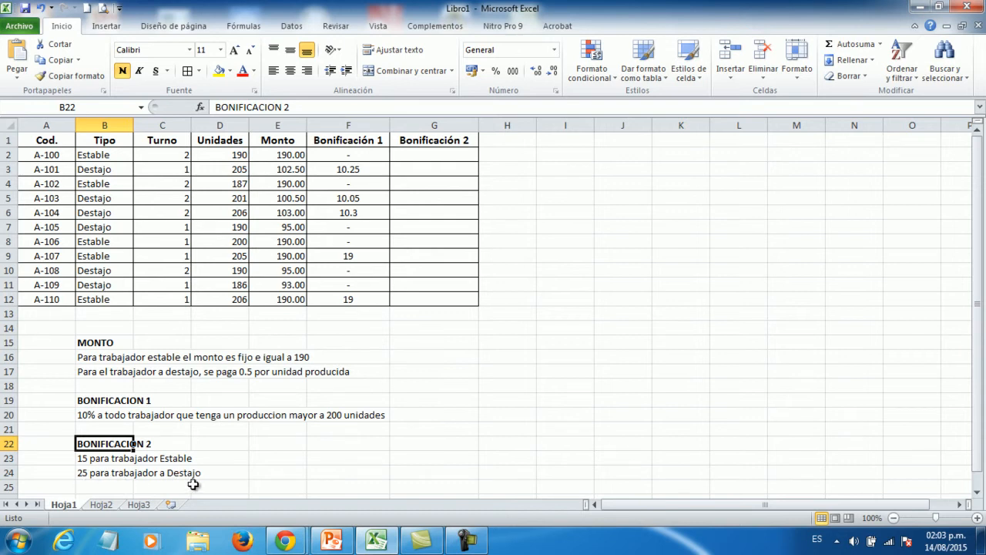
Enter the formula =SI(B2="Estable",15,25) in cell G2 to calculate the first worker's Bonificación 2
left_click(436, 158)
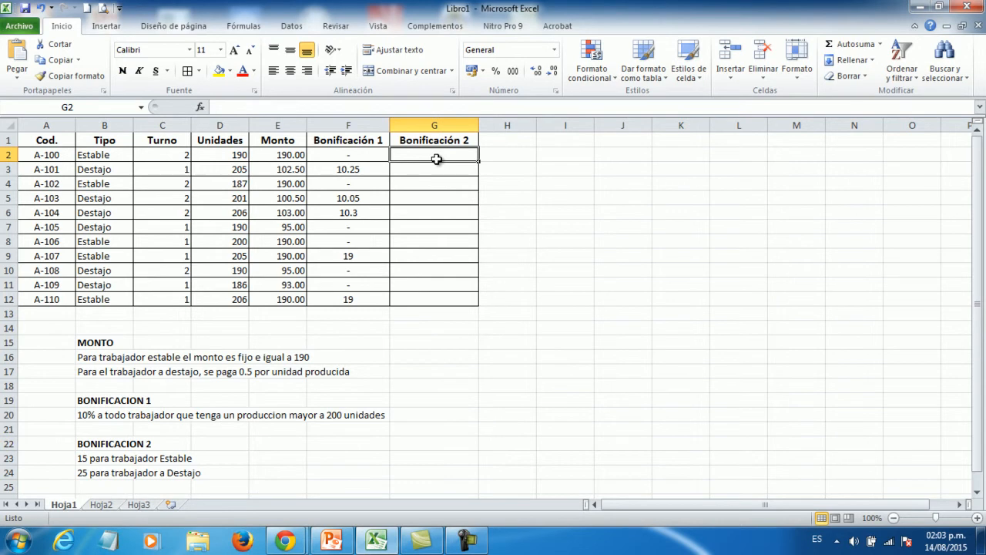
type("=")
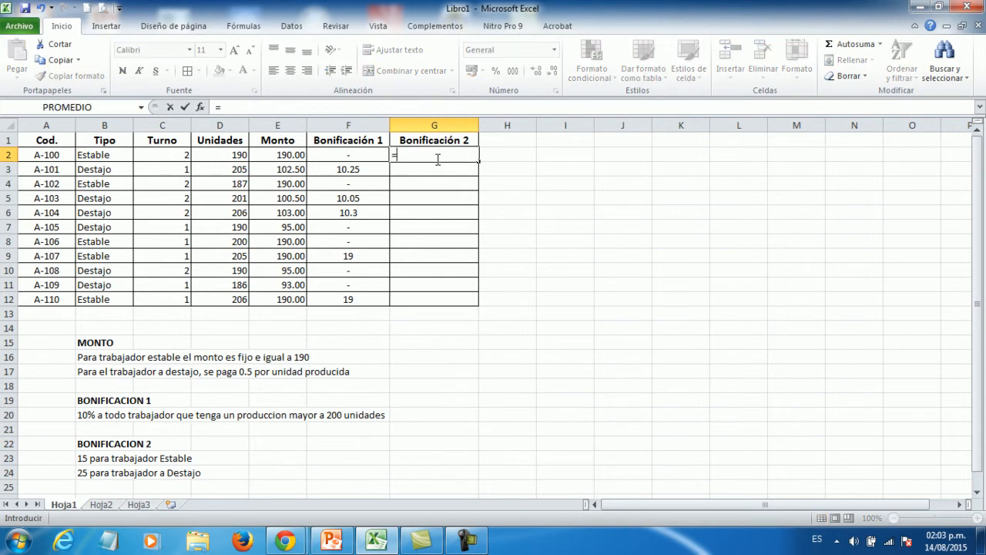
type("SI(")
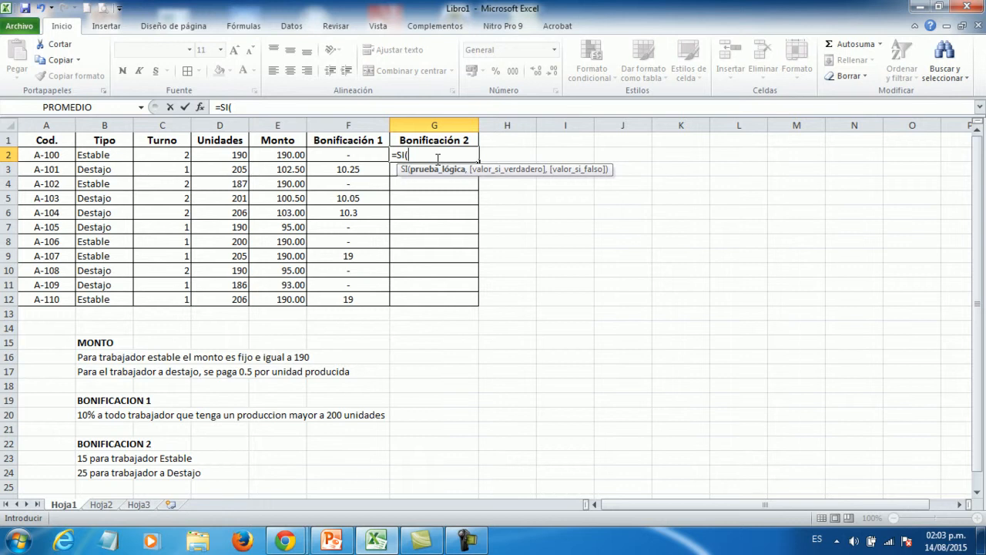
type("B2=\"Estable")
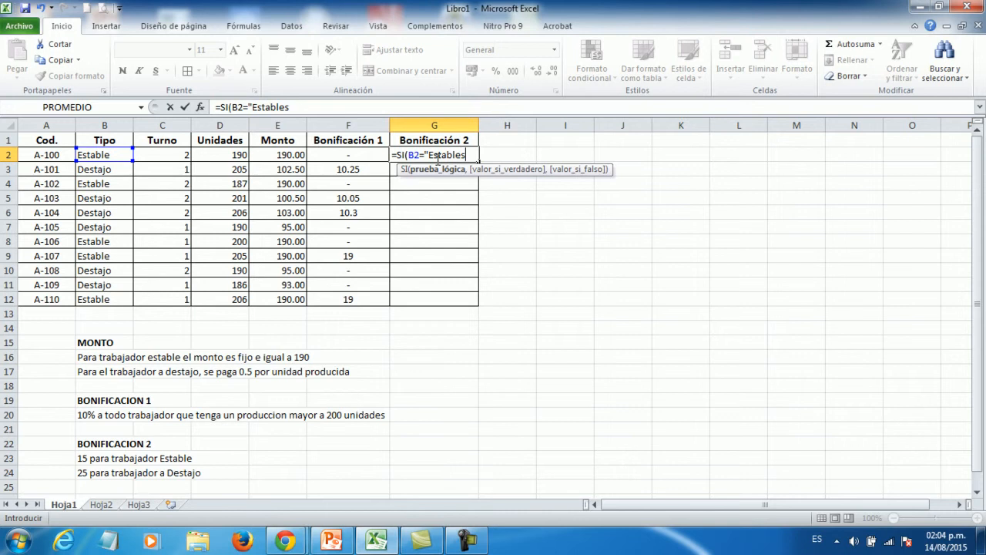
type("\",")
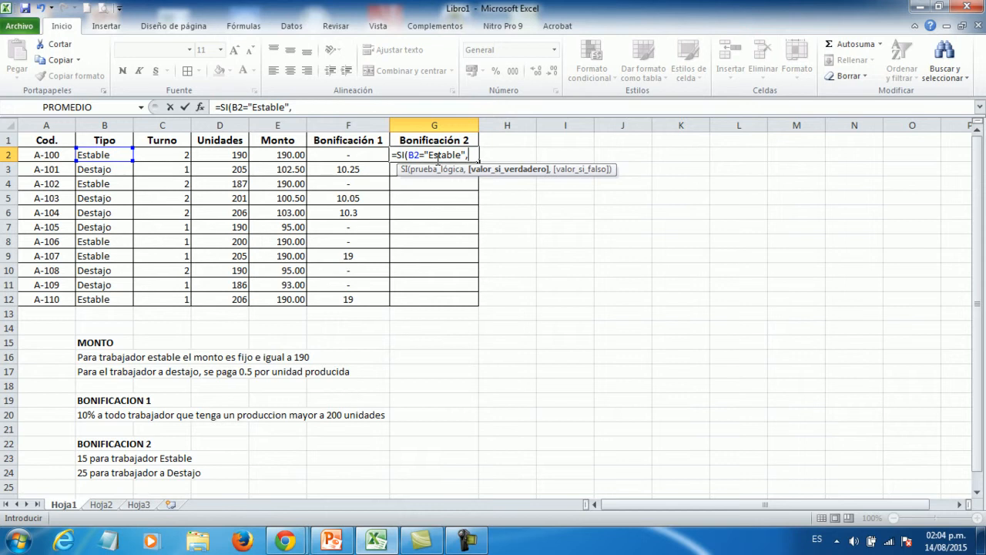
type("15,")
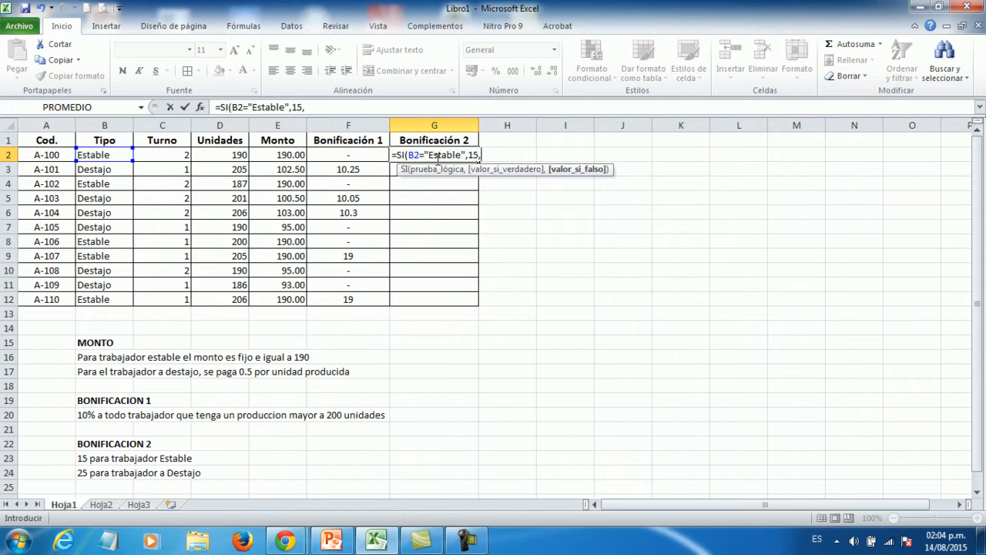
type("25)")
key("Return")
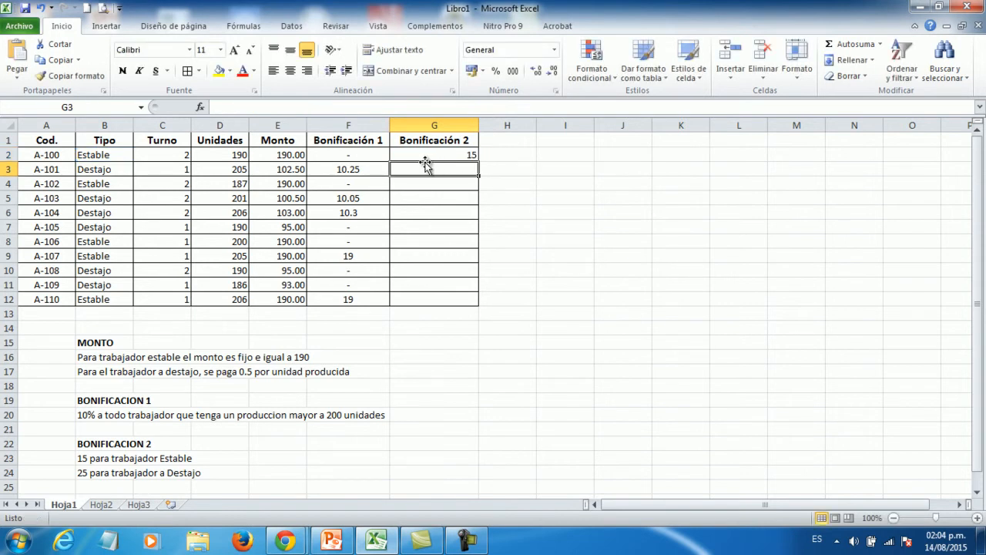
Copy the Bonificación 2 formula from G2 down through G12 and check the copied results
left_click(429, 153)
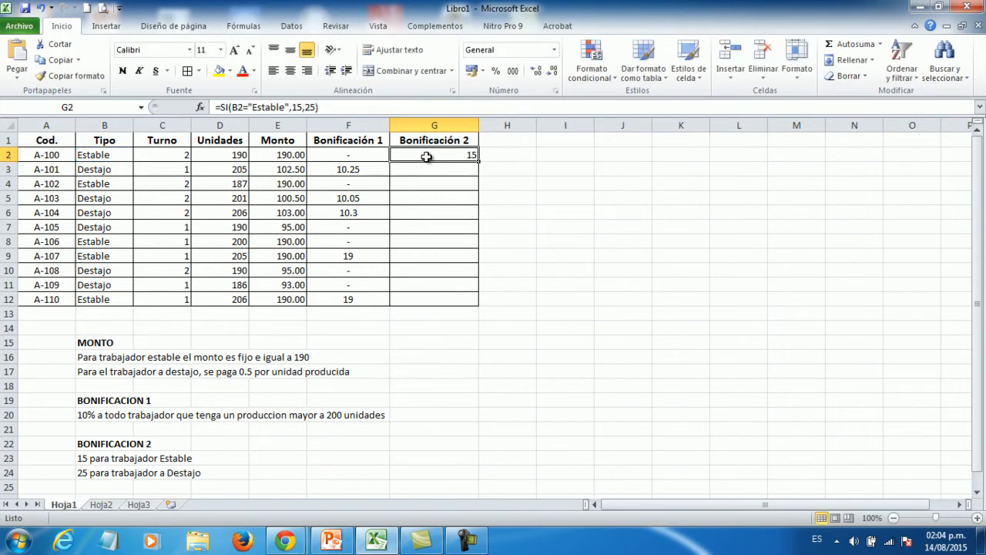
left_click_drag(478, 160, 486, 303)
left_click(619, 214)
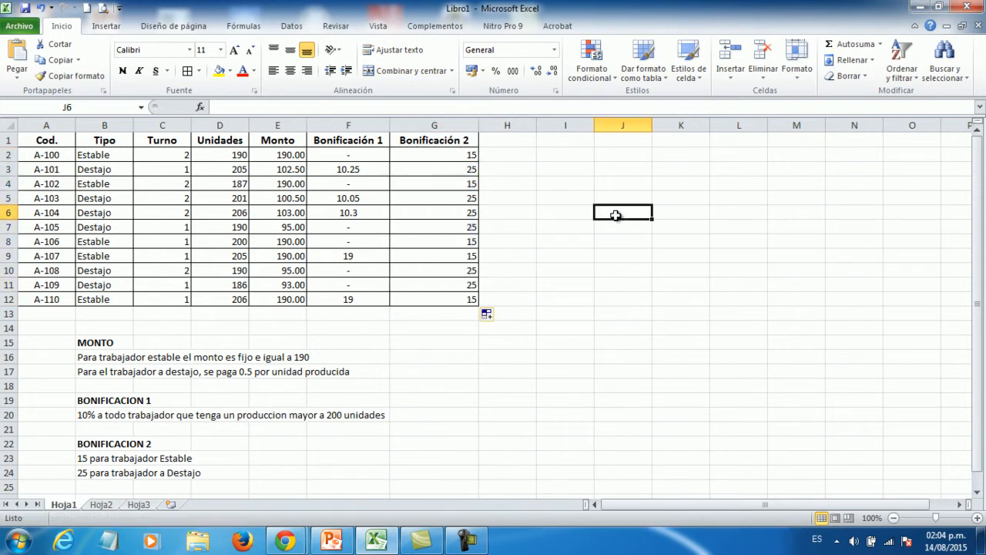
left_click(424, 170)
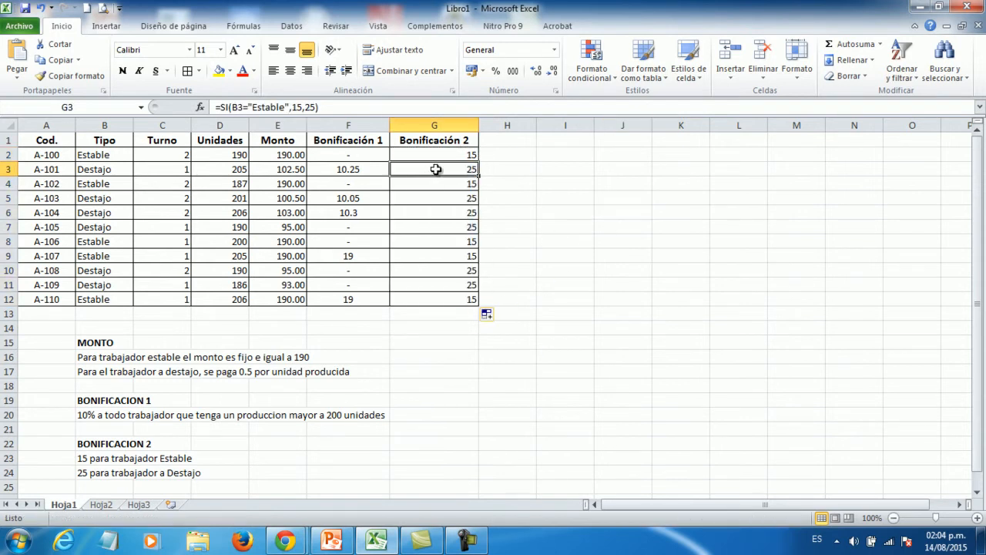
left_click(436, 199)
left_click_drag(432, 216, 352, 214)
left_click(655, 212)
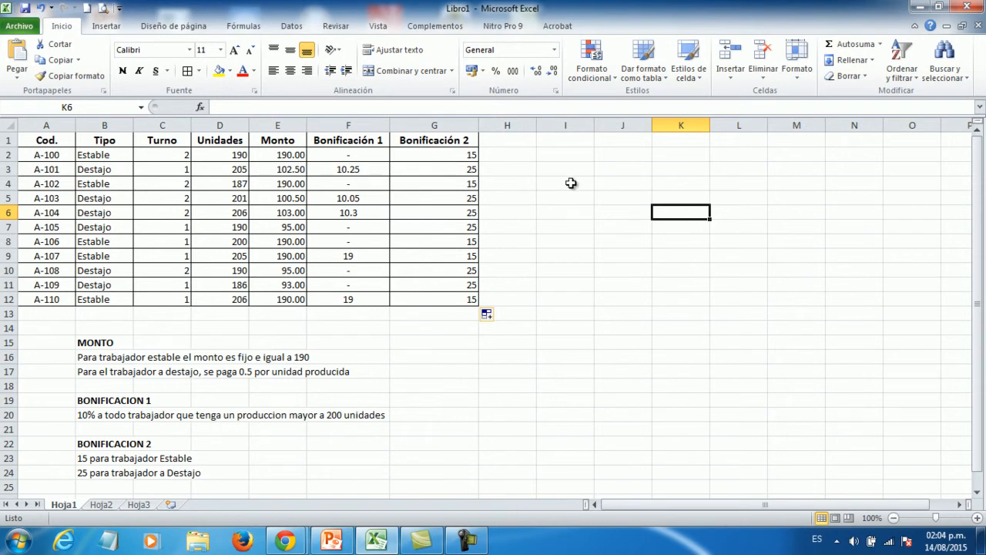
Switch to the Hoja2 worksheet containing the TRANSPORTE EL RÁPIDO table
scroll(407, 296, "down", 2)
scroll(402, 298, "up", 2)
left_click(102, 505)
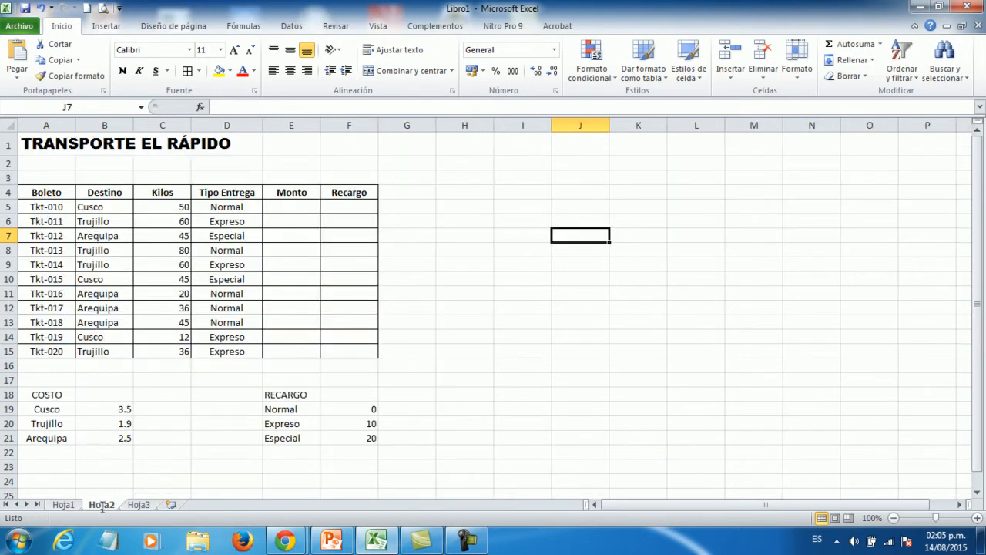
left_click(544, 252)
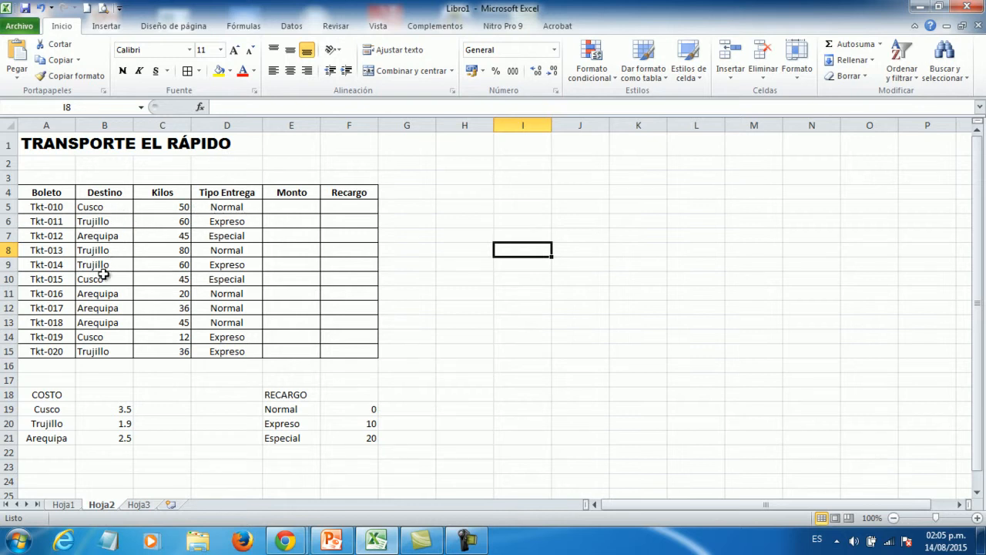
Make the COSTO heading in A18 and the RECARGO heading in E18 bold
left_click(43, 392)
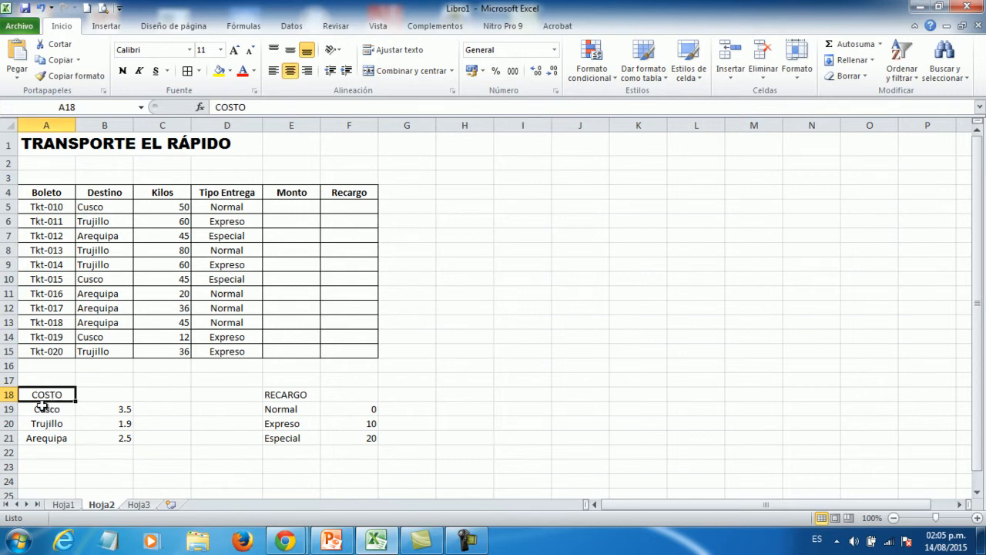
left_click(121, 70)
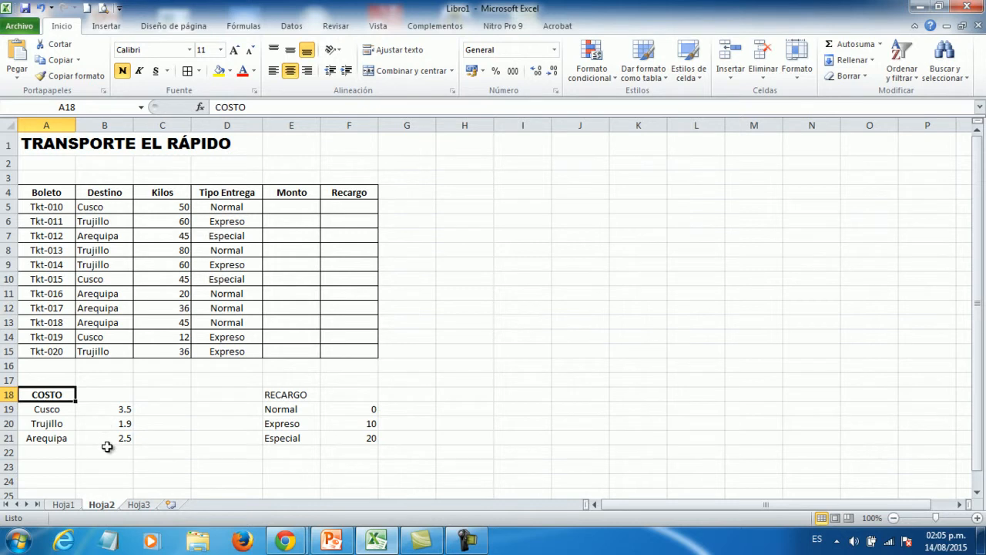
left_click(287, 393)
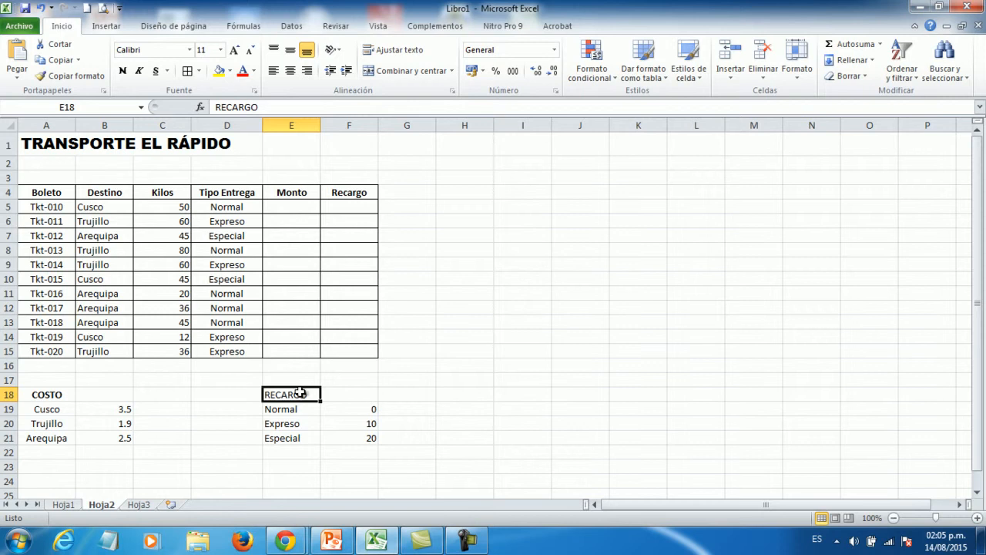
left_click(125, 71)
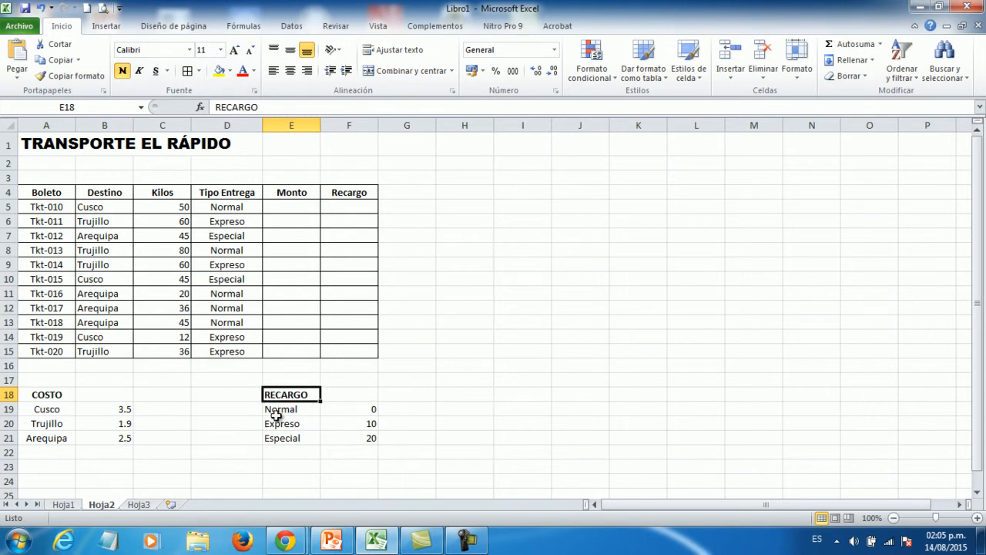
left_click(354, 409)
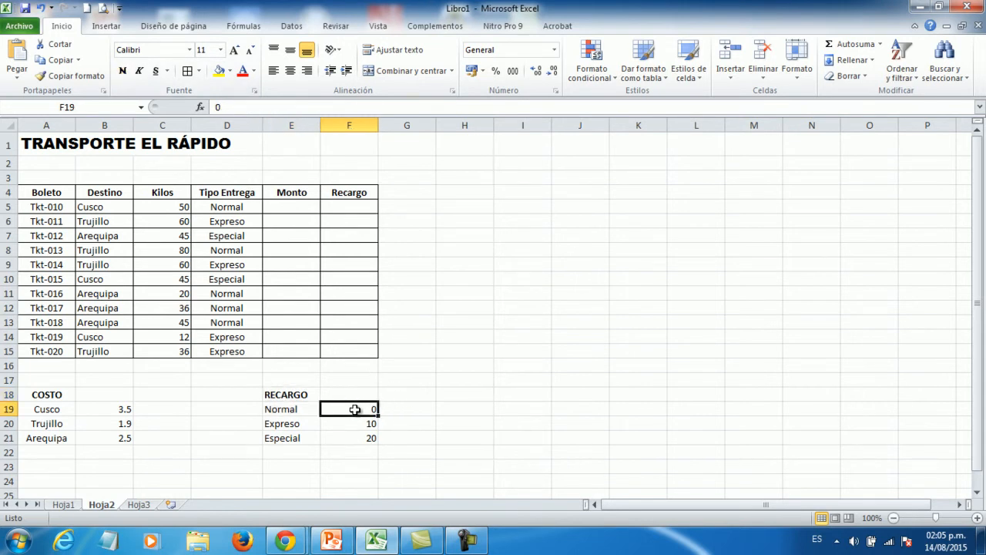
left_click(284, 426)
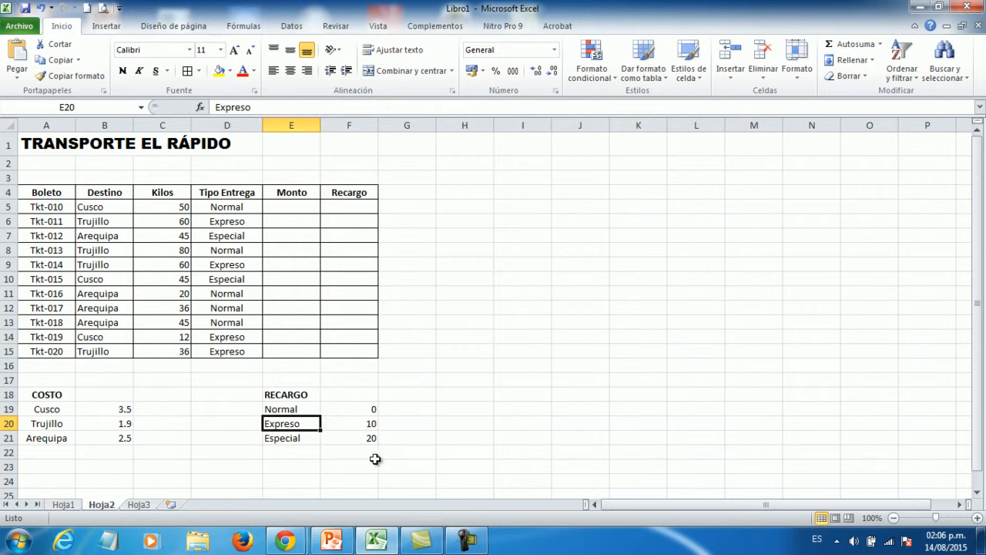
left_click_drag(286, 205, 286, 351)
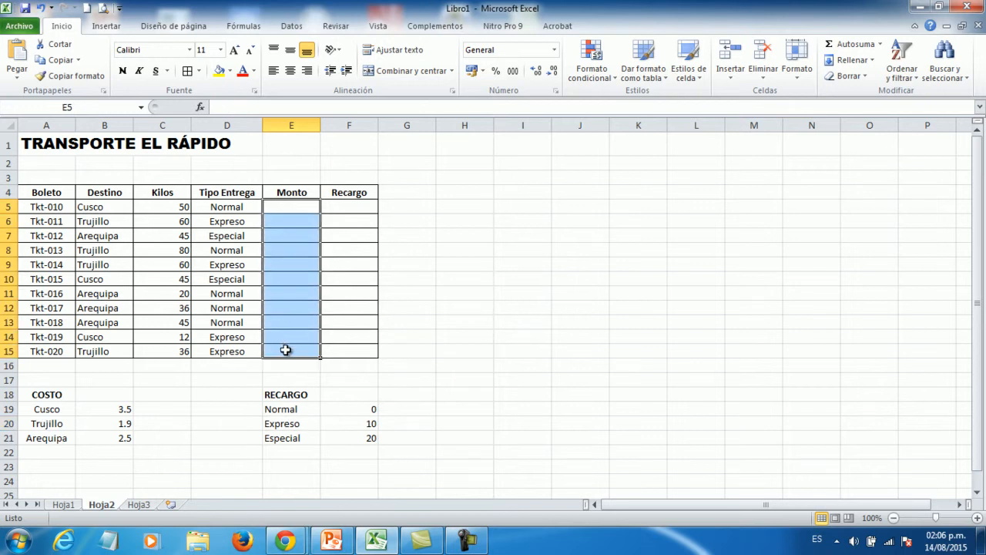
left_click(354, 202)
left_click_drag(355, 202, 346, 347)
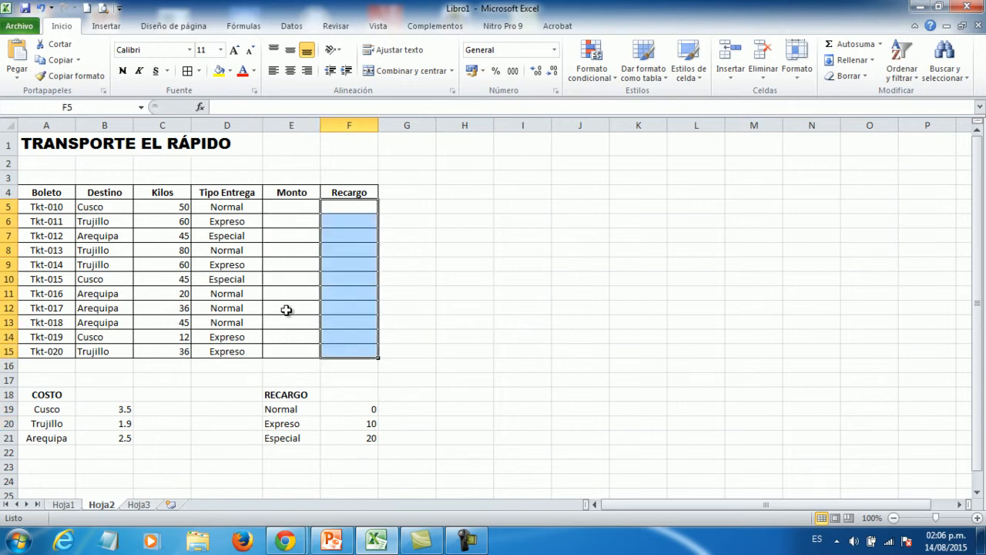
left_click(286, 309)
Begin the first ticket's Monto formula in cell E5 with =SI(B5="Cusco",C5*3.5, to cost the kilos sent to Cusco
left_click(292, 208)
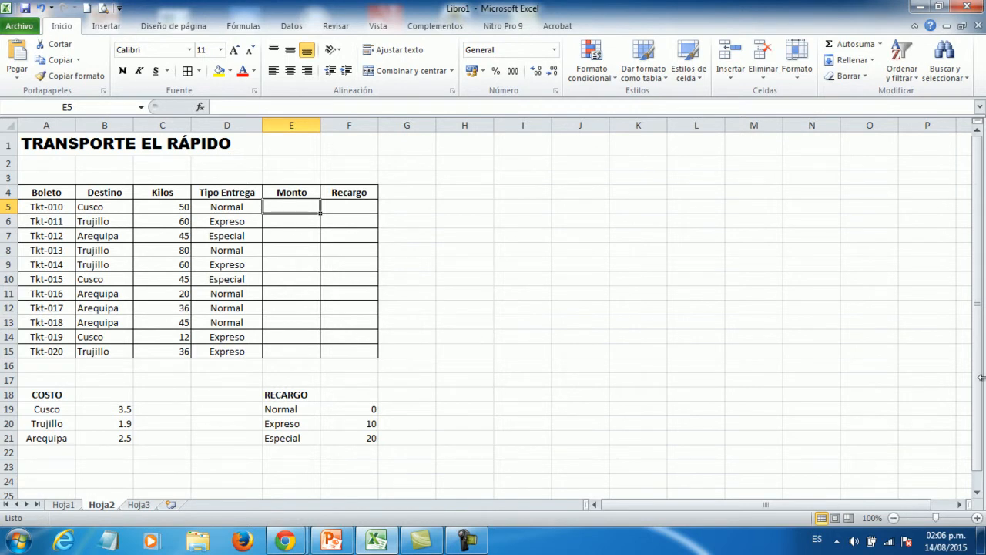
type("=")
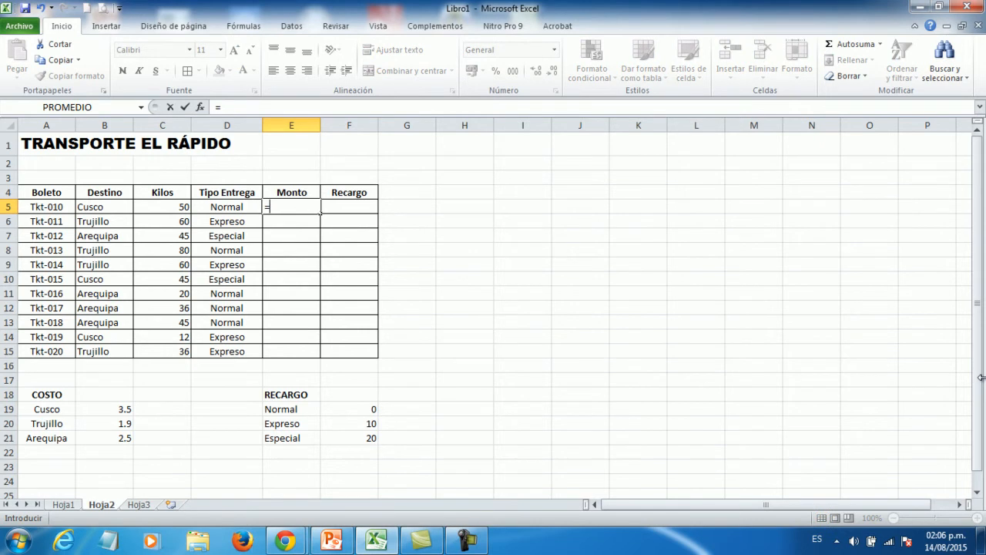
type("SI(")
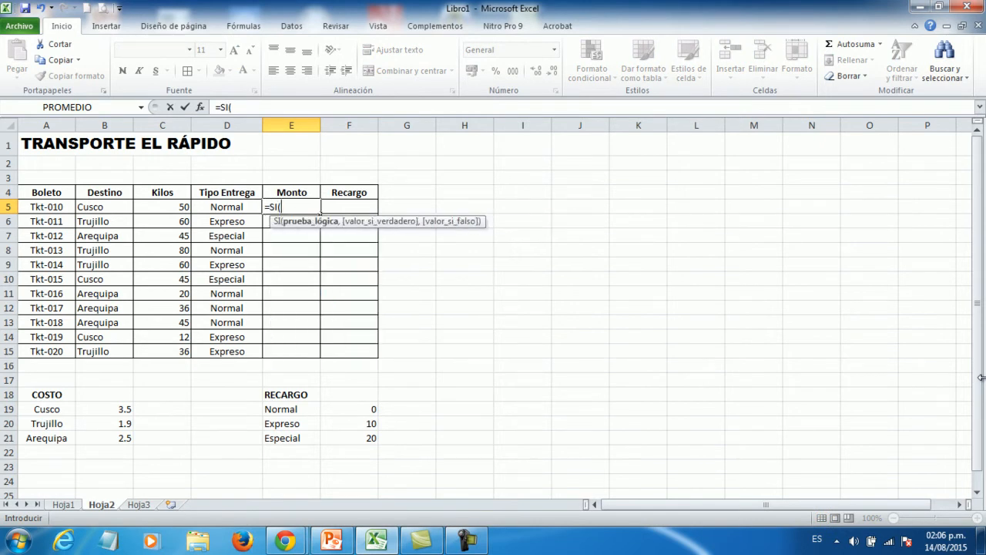
type("B5=\"Cusco")
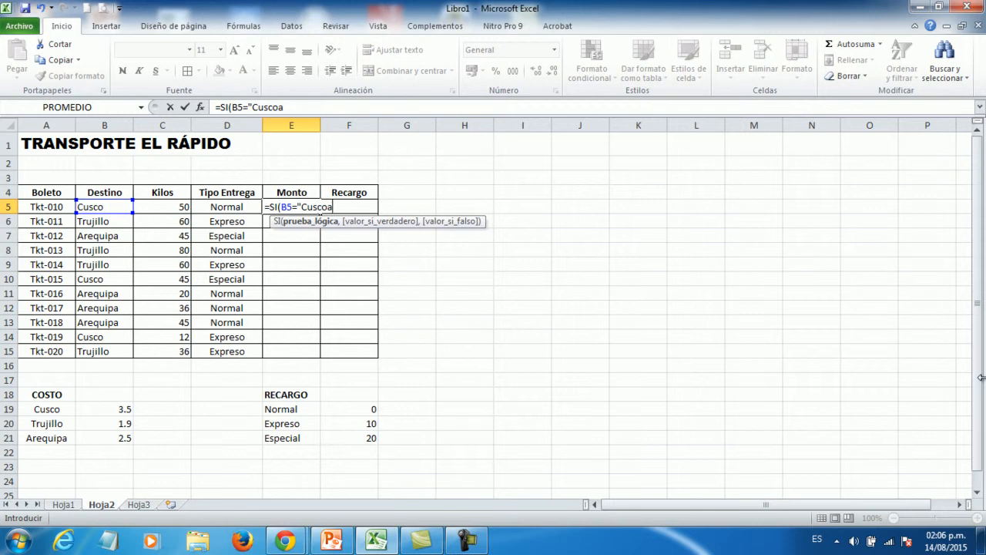
type("\",")
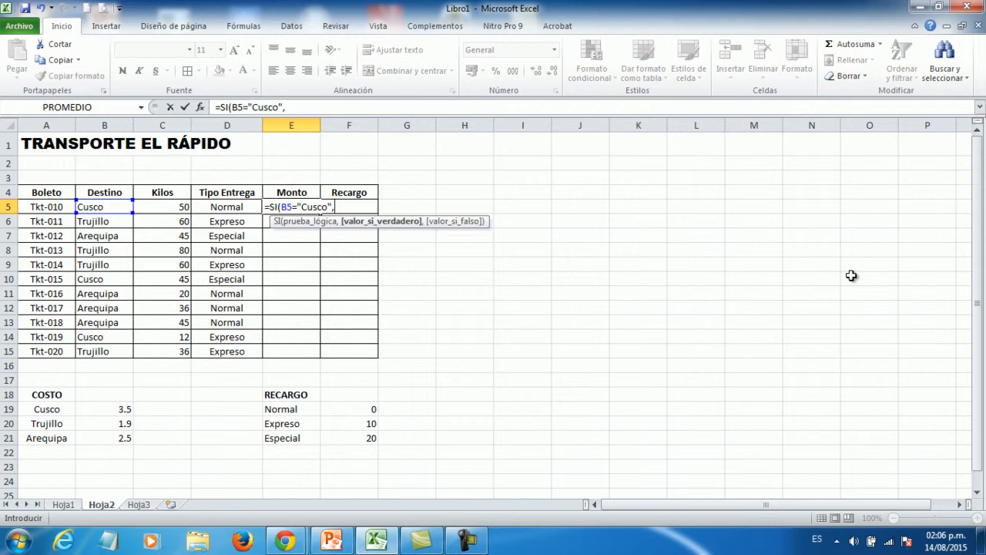
type("C")
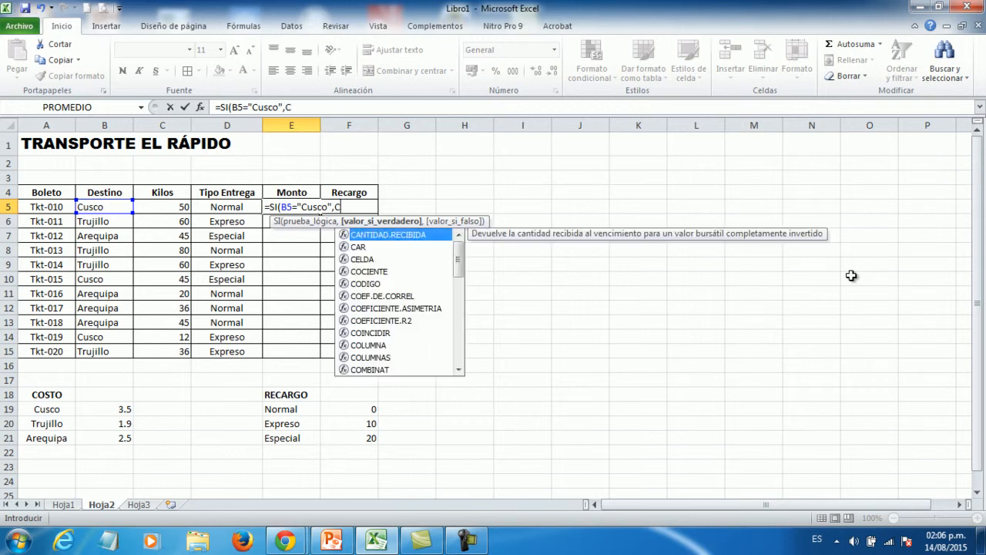
type("5*")
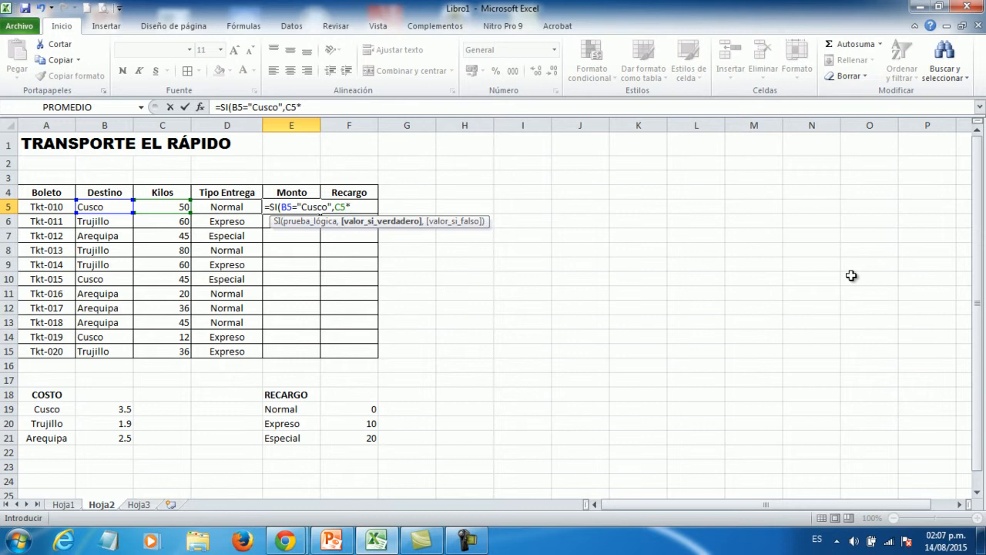
type("3.5,")
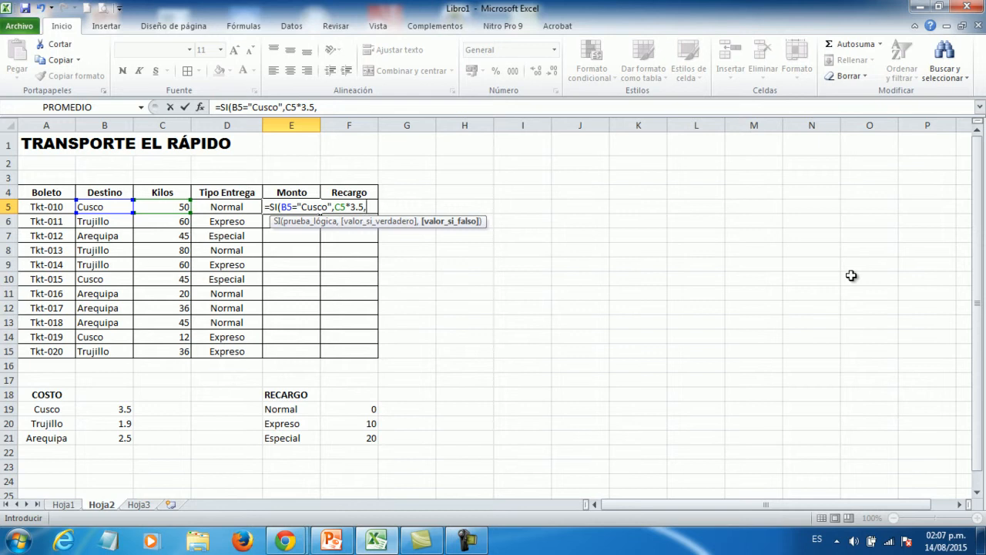
Nest SI(B5="Trujillo",C5*1.9, as the false value of the E5 formula to cover the Trujillo destination
left_click(343, 108)
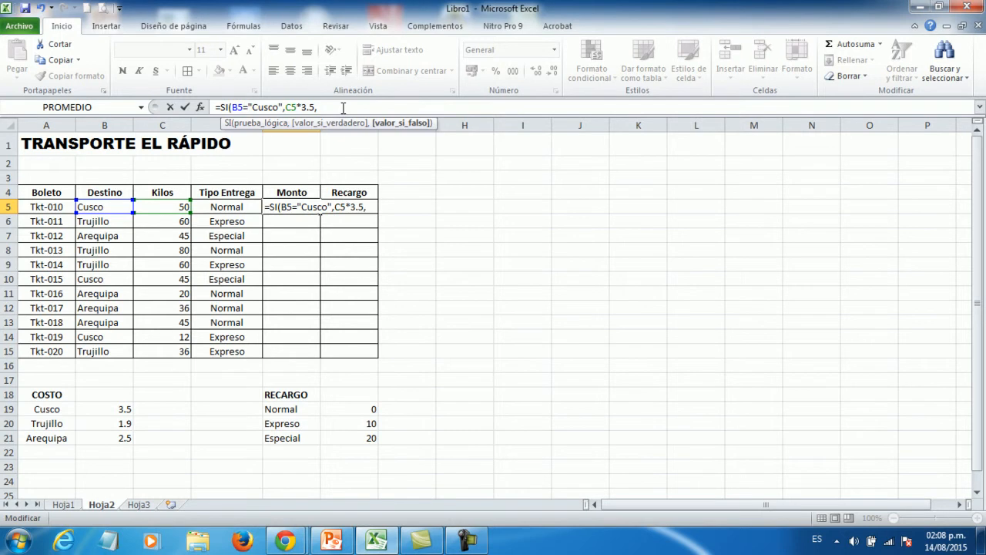
type("S")
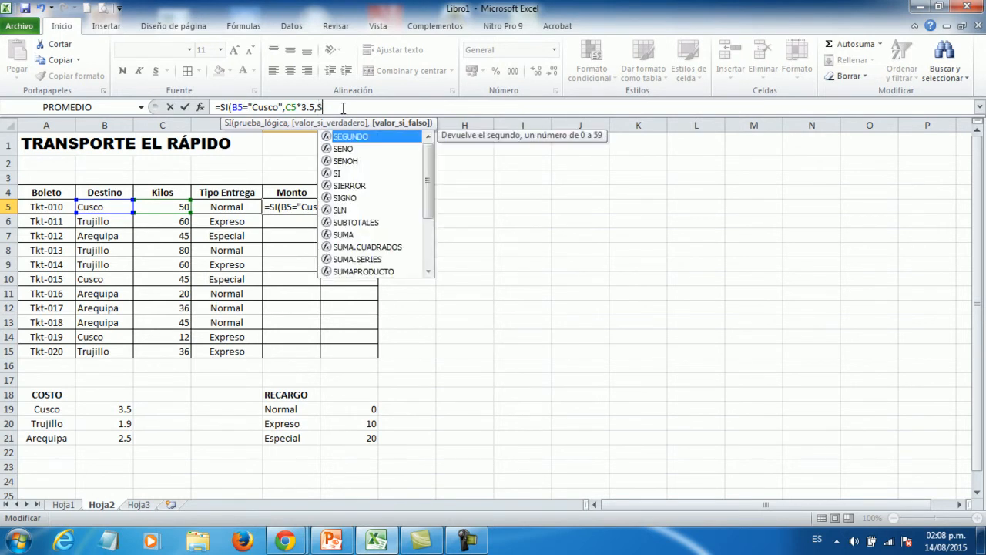
type("I(")
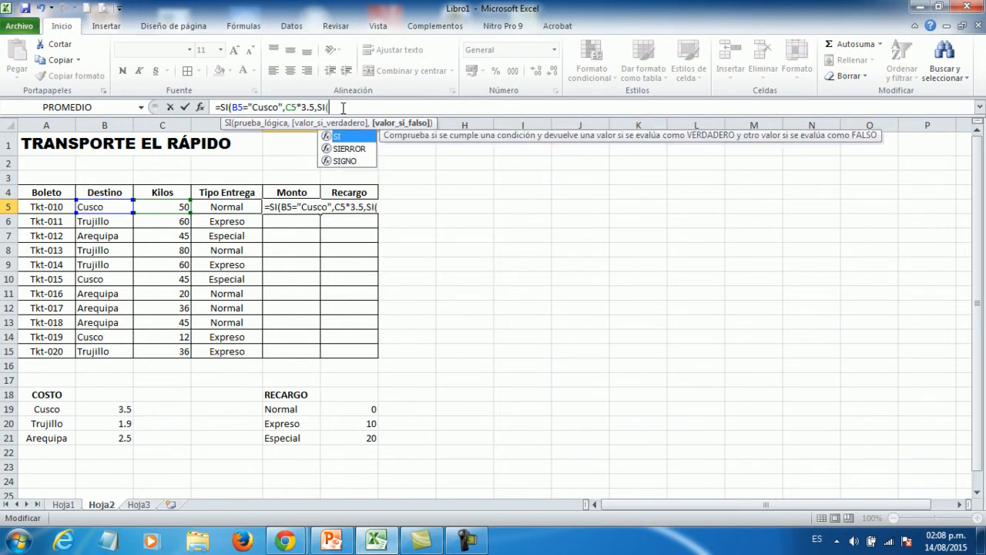
type("B")
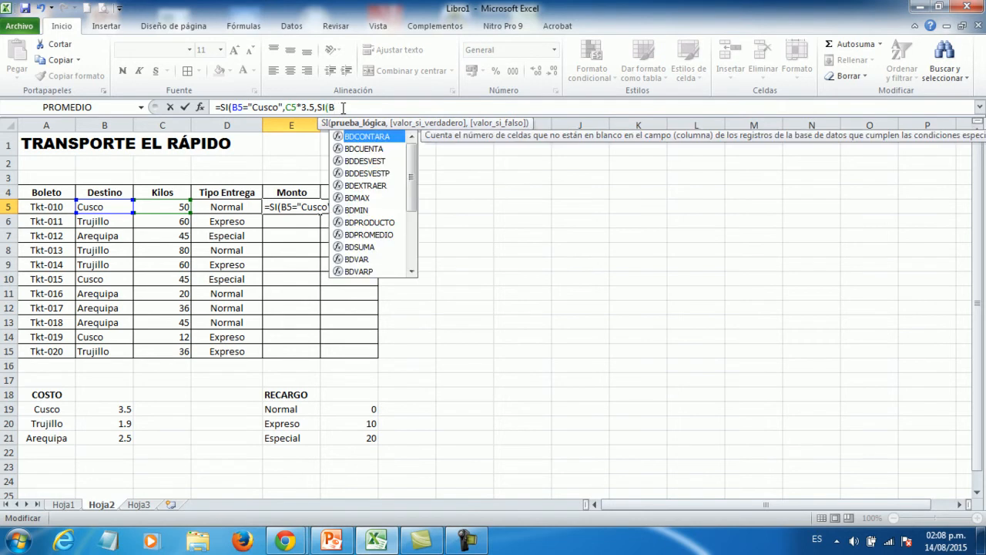
type("5")
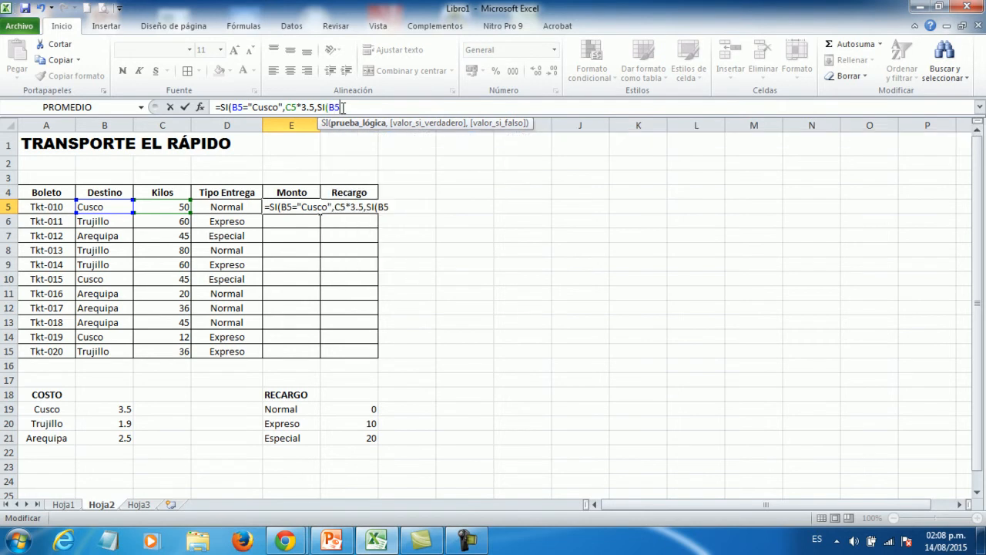
type("=\"tRUJILL")
key("BackSpace")
key("BackSpace")
key("BackSpace")
key("BackSpace")
key("BackSpace")
key("BackSpace")
key("BackSpace")
type("Trujillo\",")
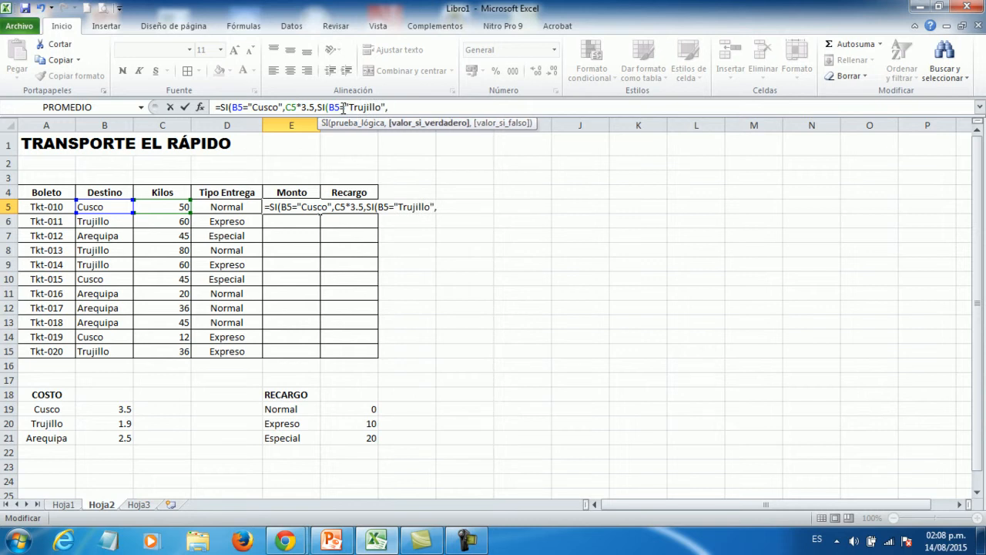
type("C5*")
type("1.9,")
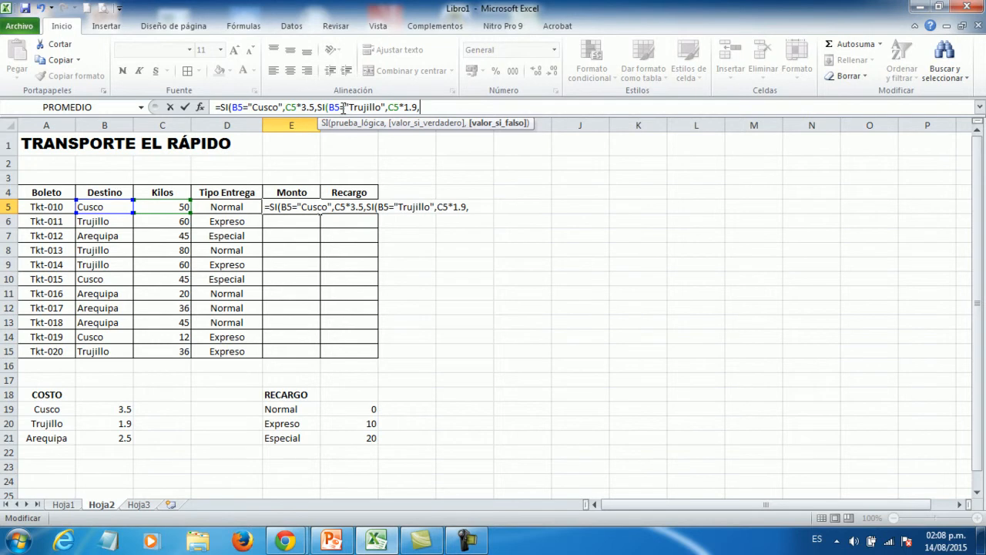
Complete the E5 formula with C5*2.5)) as the value for Arequipa and enter it
type("C")
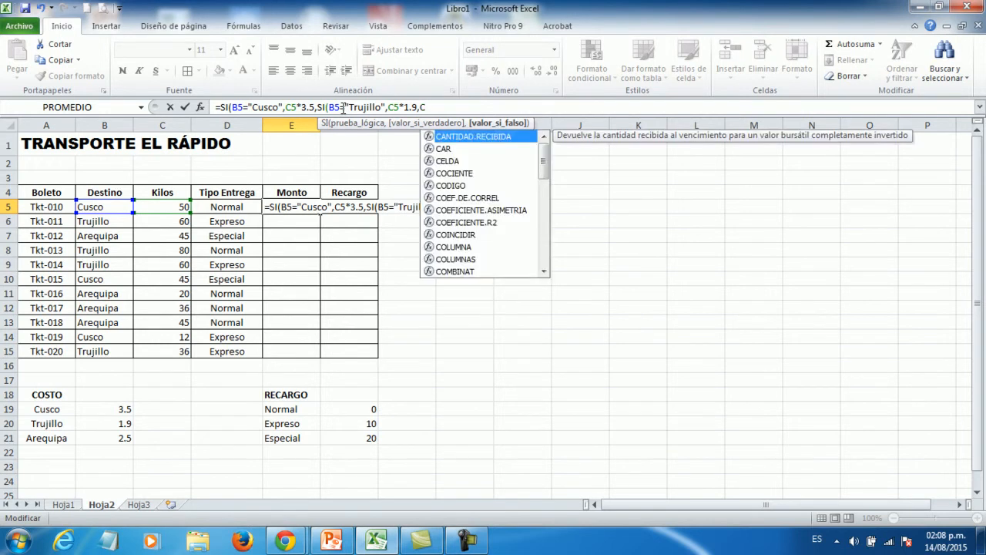
type("5*")
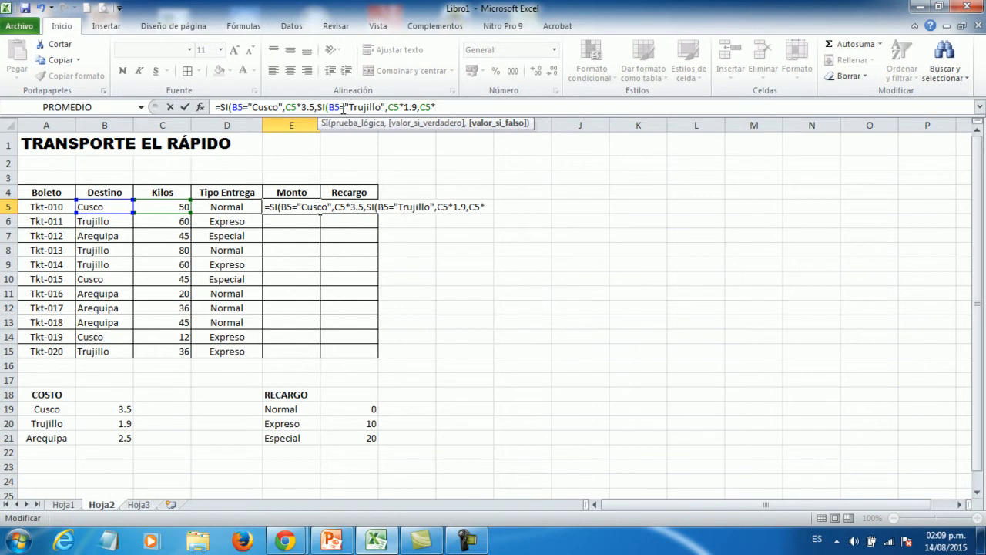
type("2.5))")
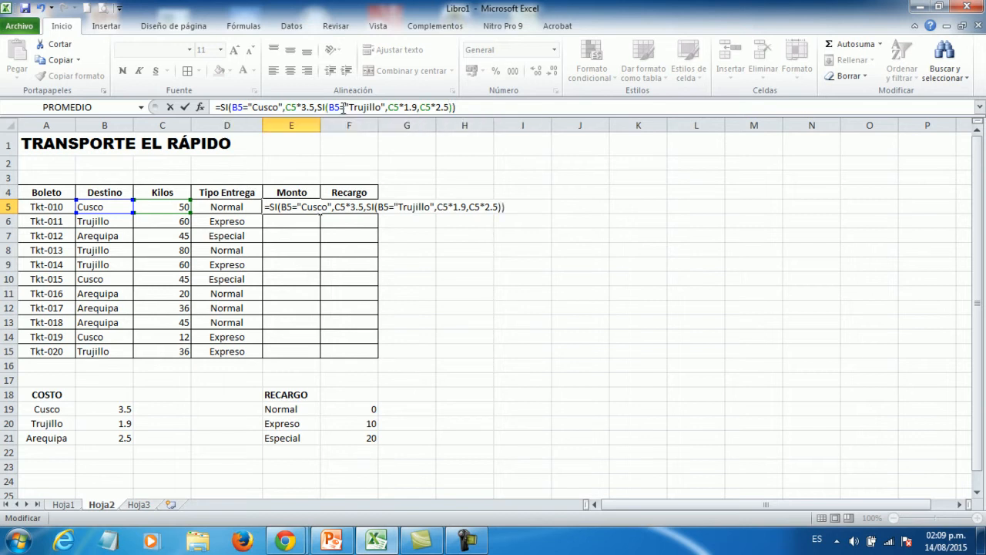
key("Return")
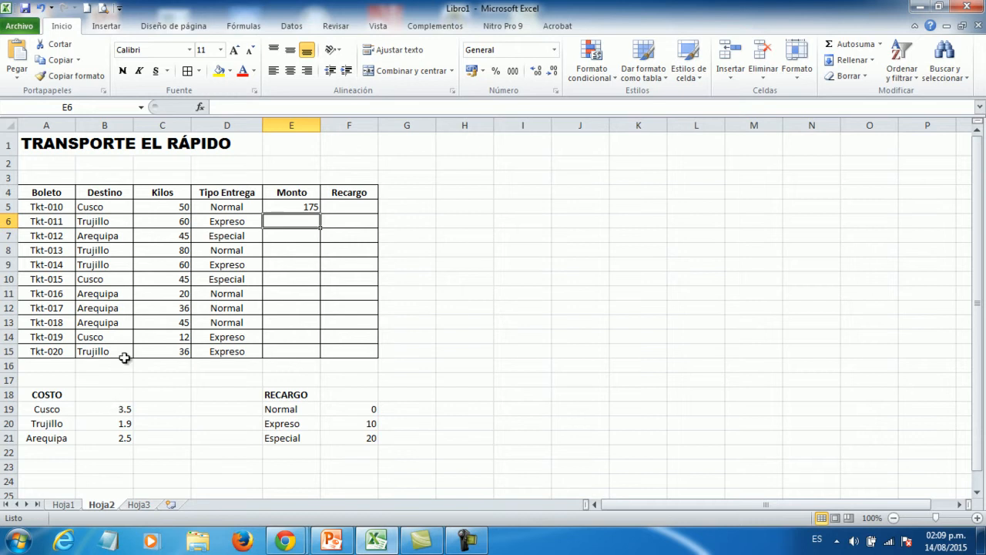
Copy the Monto formula from E5 down through E15 and format the amounts with two decimal places
left_click(301, 205)
left_click_drag(321, 215, 322, 356)
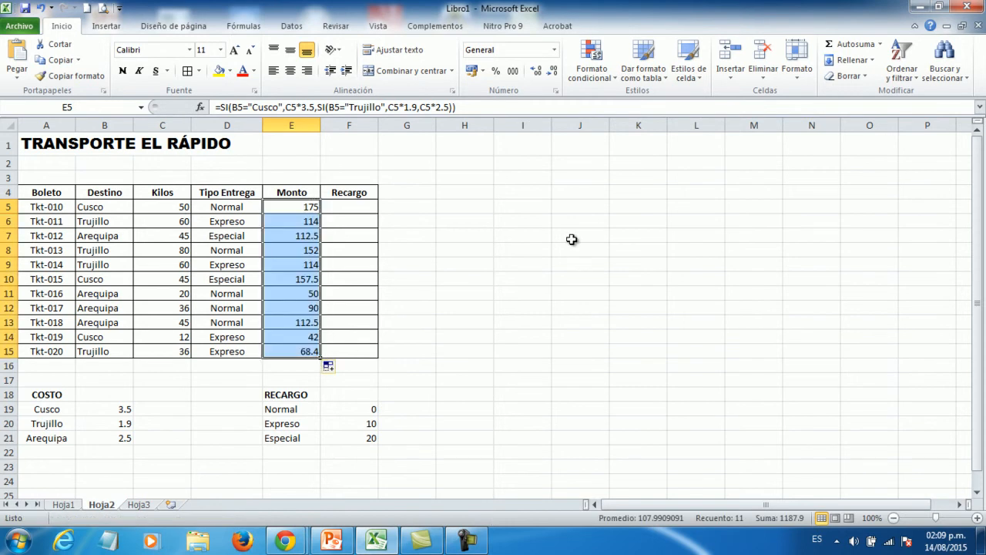
left_click(536, 71)
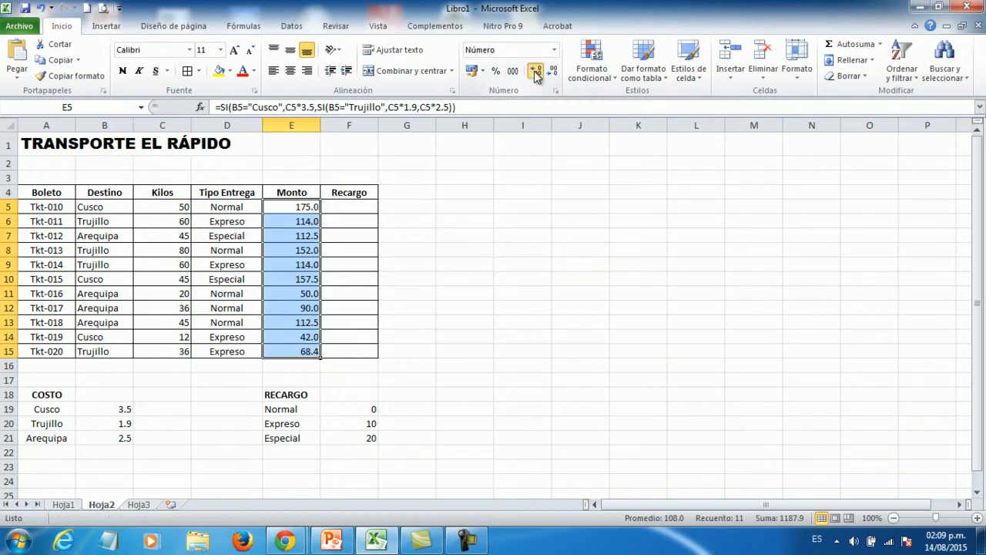
left_click(536, 71)
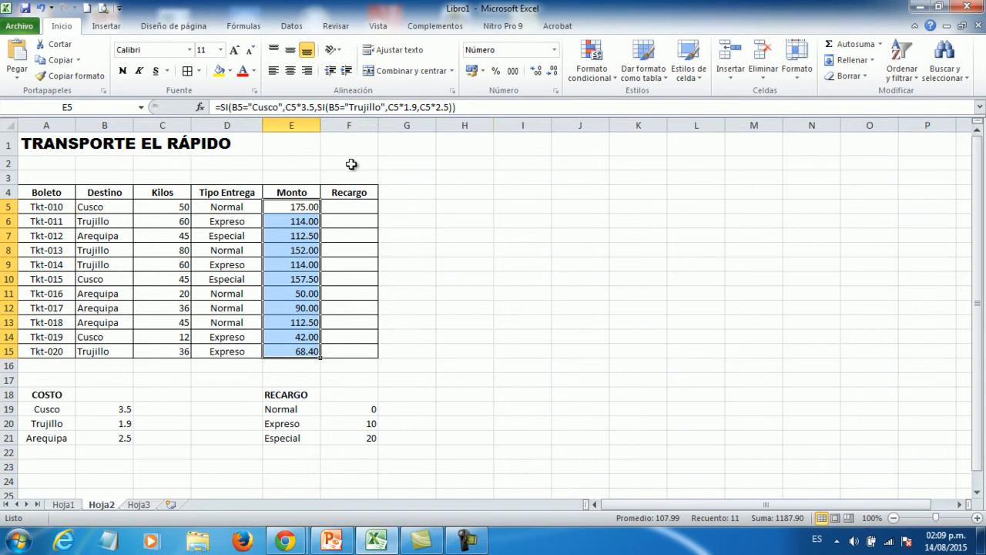
left_click(425, 223)
left_click_drag(347, 205, 352, 353)
left_click(534, 265)
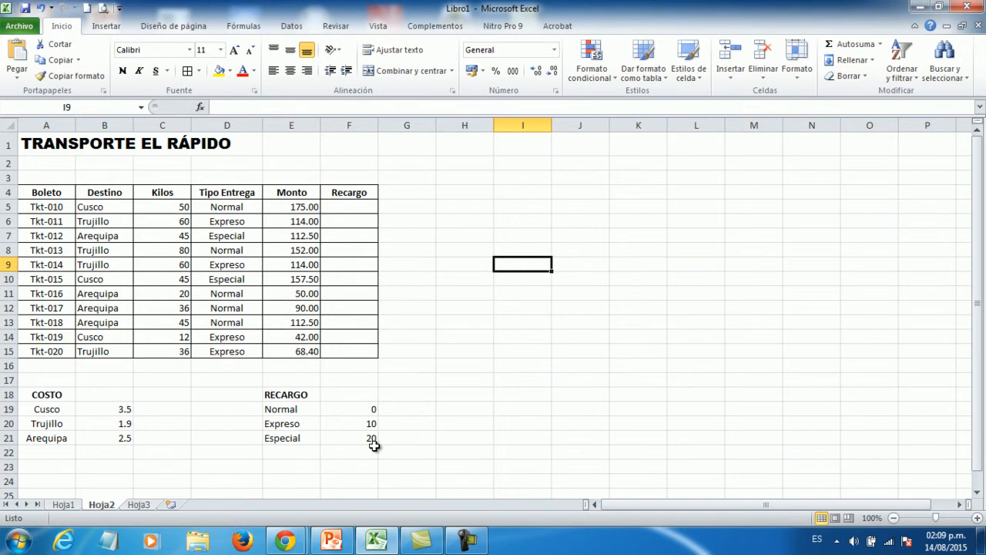
Begin the first ticket's Recargo formula in cell F5 with =SI(D5="Normal",0, to apply no surcharge to Normal deliveries
left_click(345, 208)
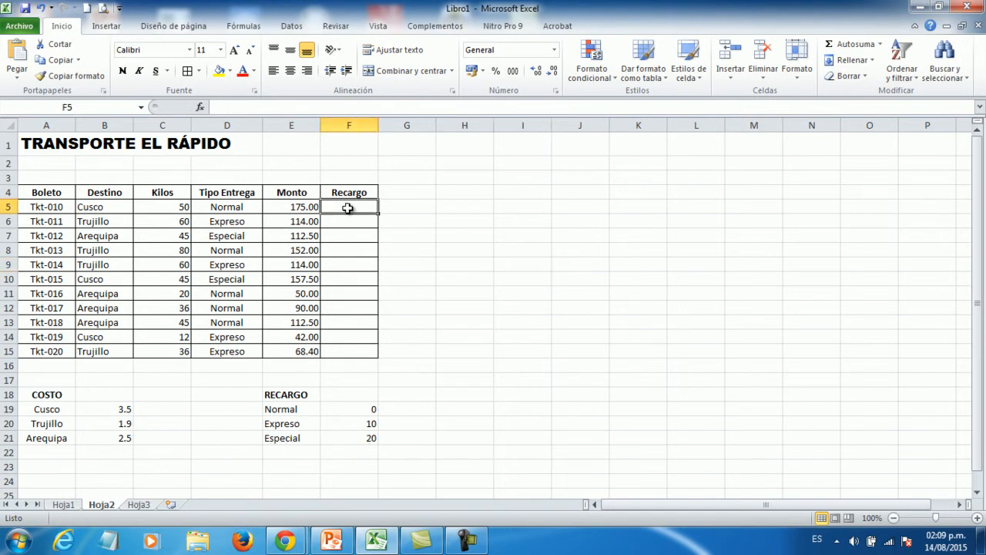
type("=")
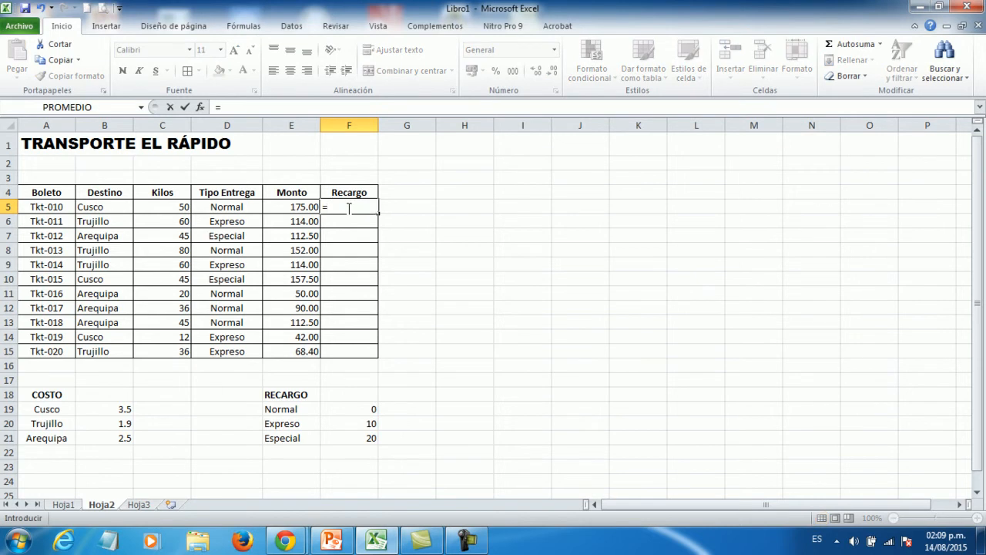
type("SI")
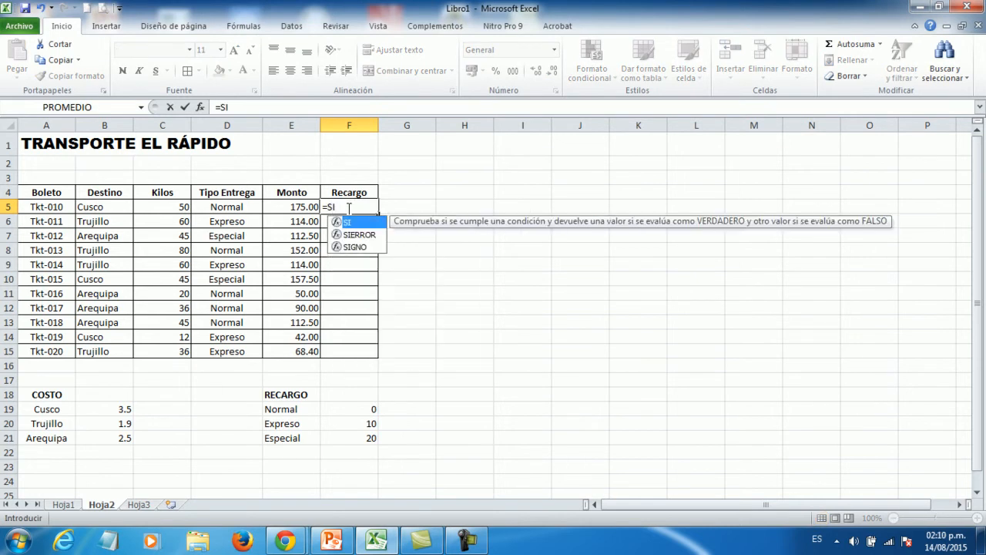
type("(")
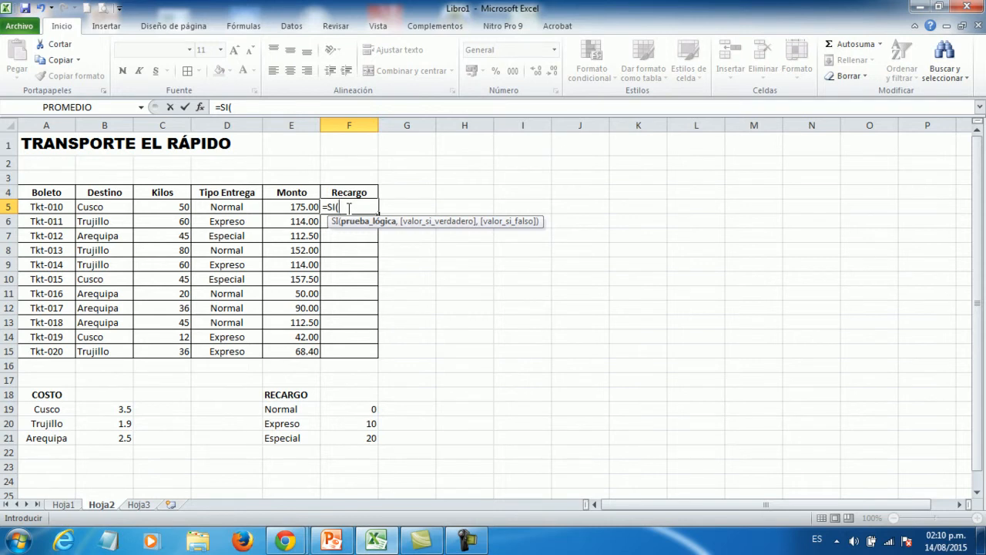
type("D5=\"N")
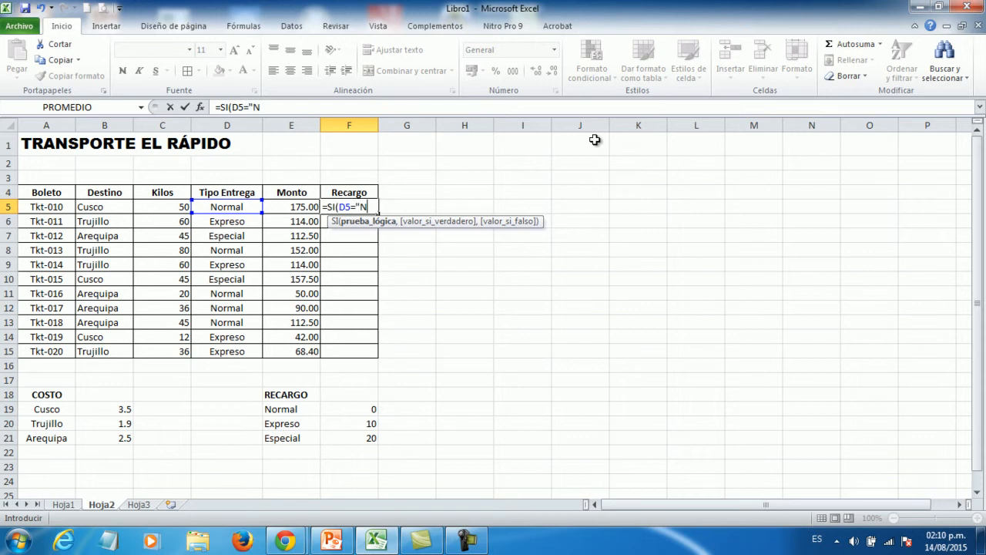
type("ormal\",")
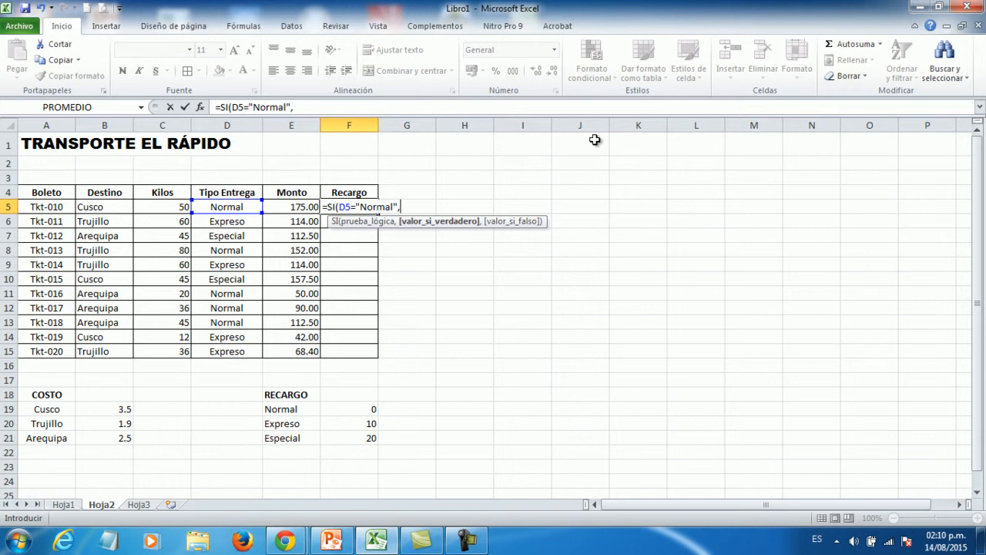
type("0,")
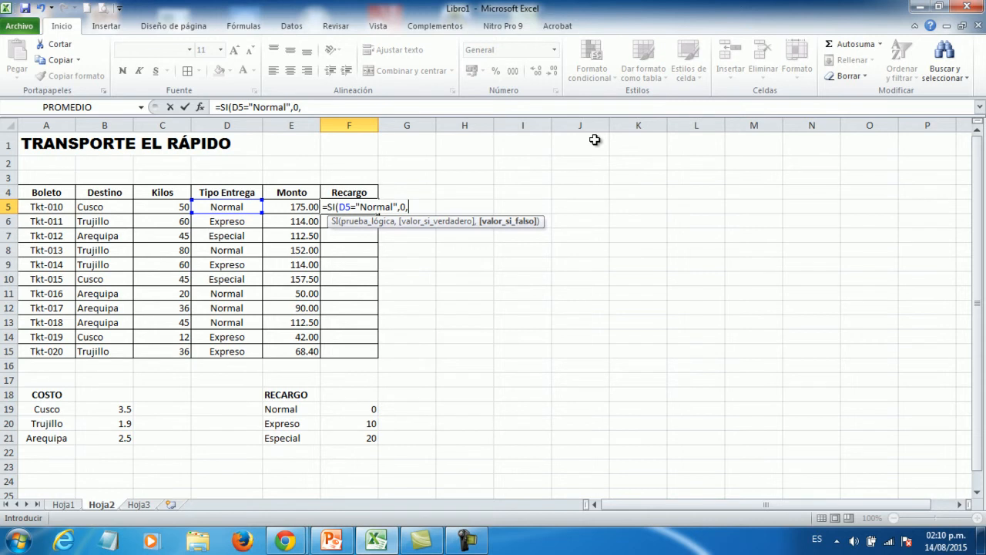
Nest SI(D5=Expreso, as the false value of the F5 formula to test for Expreso delivery
type("SI")
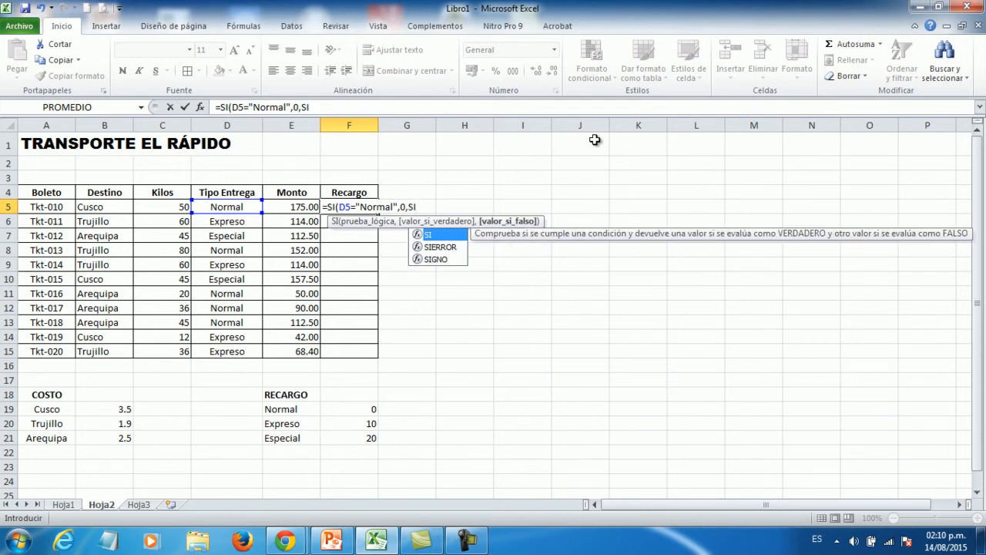
type("(")
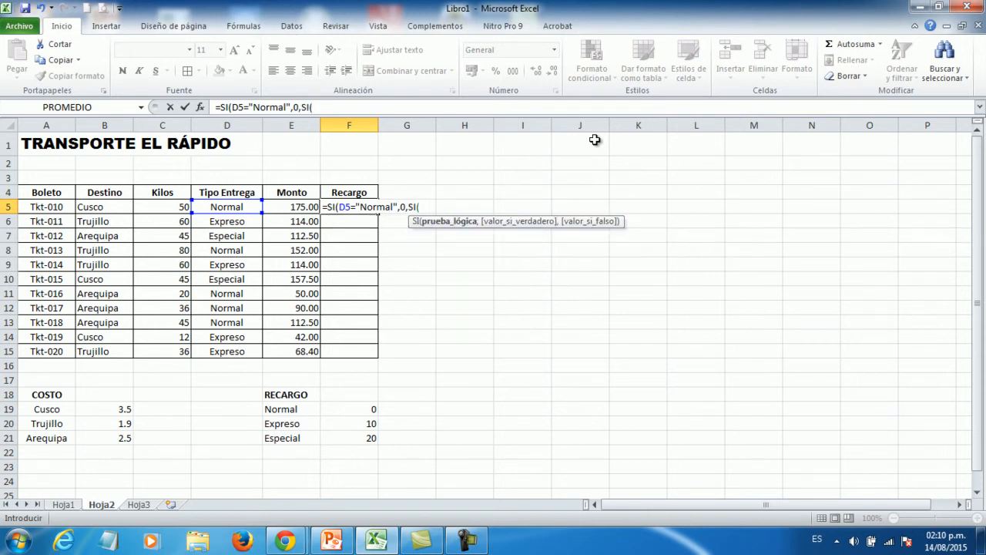
type("D5=")
type("eXPRESO")
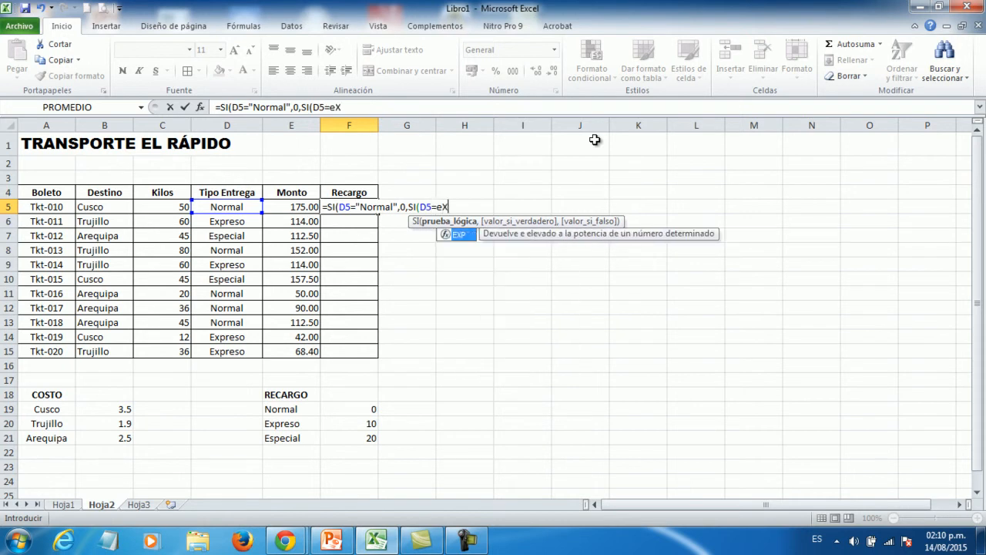
key("BackSpace")
key("BackSpace")
key("BackSpace")
key("BackSpace")
key("BackSpace")
key("BackSpace")
key("BackSpace")
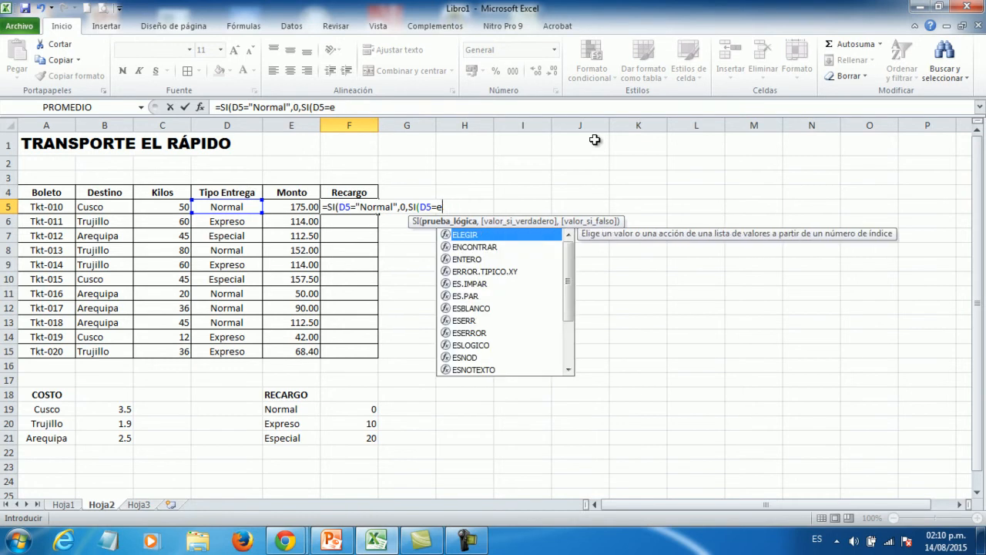
type("Ex")
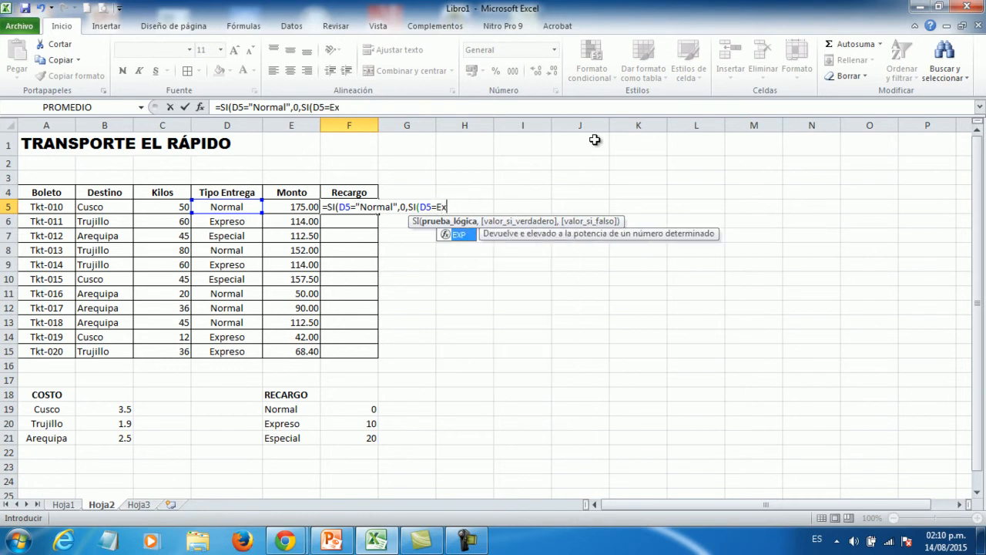
type("preso,")
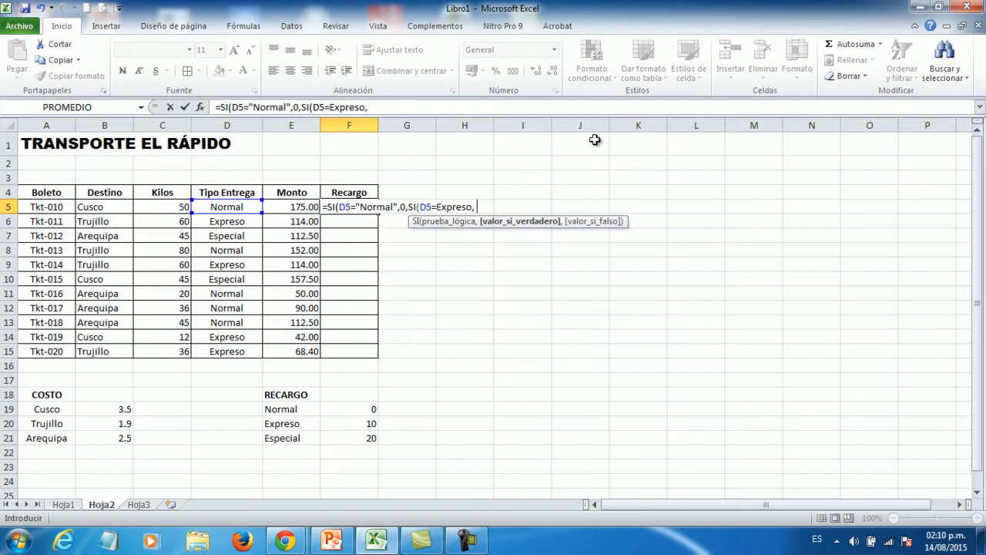
Complete the F5 formula with 10 for Expreso and 20 for Especial, close both parentheses and enter it
type("10,")
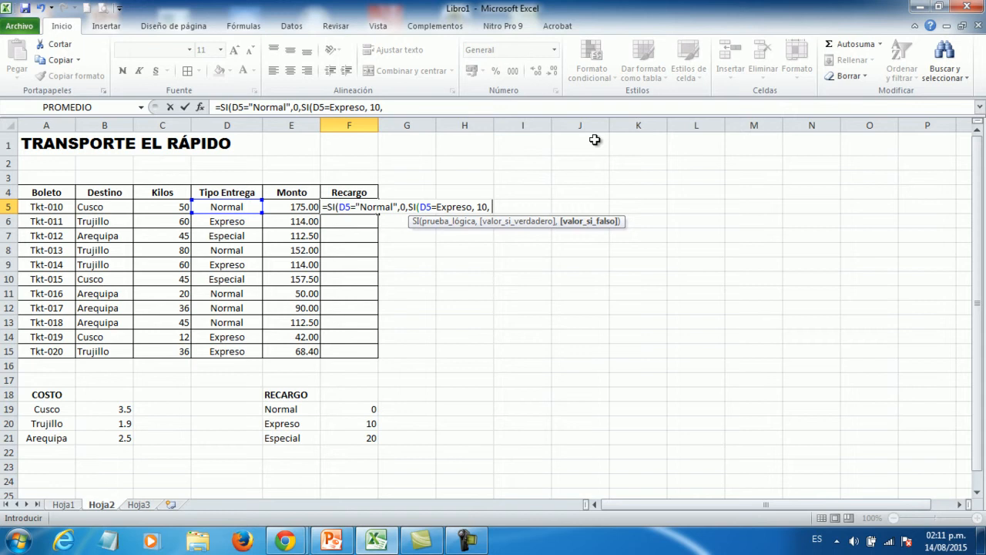
type("20))")
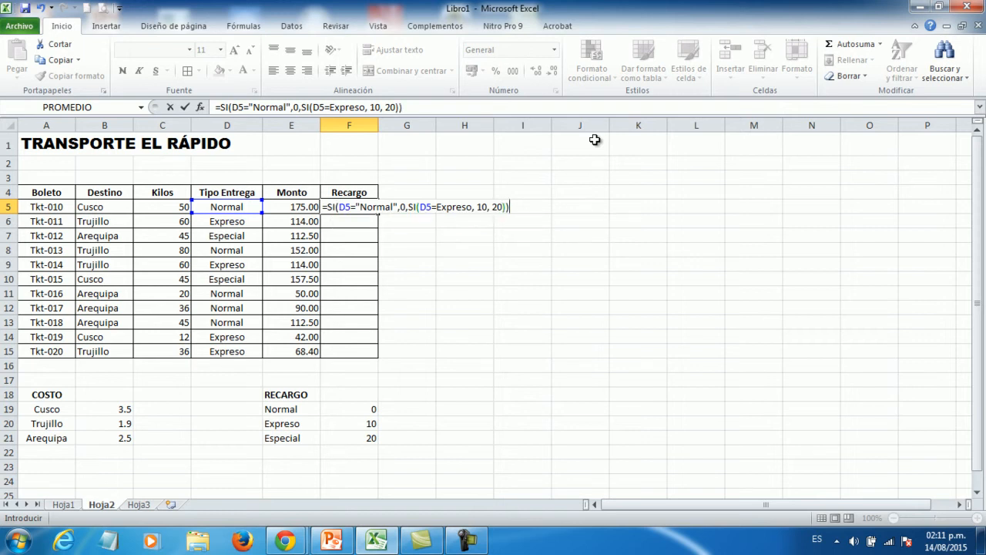
key("Return")
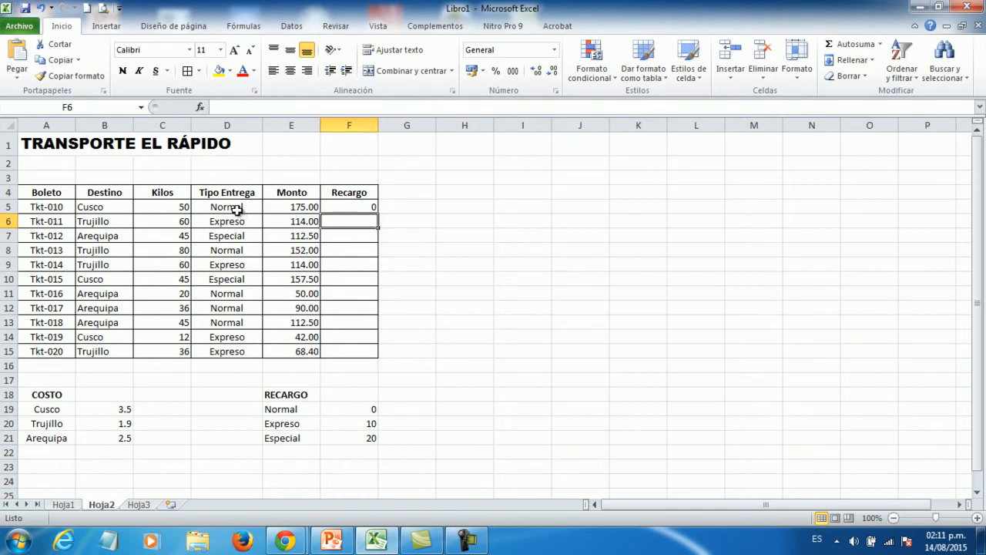
Copy the Recargo formula from F5 down through F15 and widen column F slightly
left_click(371, 206)
left_click_drag(378, 212, 384, 360)
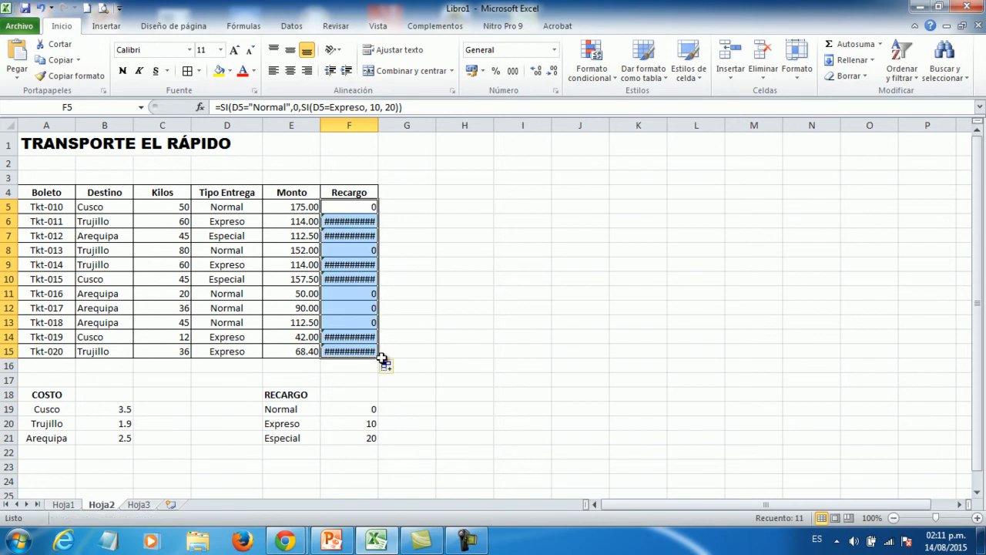
left_click(442, 318)
left_click_drag(378, 125, 386, 125)
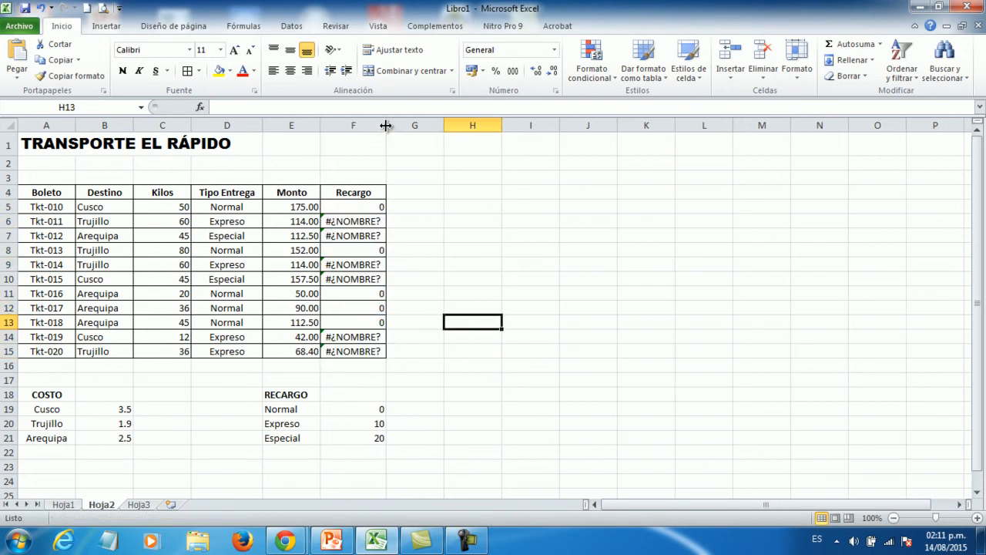
Correct the Recargo formula in F5 by enclosing Expreso in quotation marks: =SI(D5="Normal",0,SI(D5="Expreso", 10, 20))
left_click(354, 218)
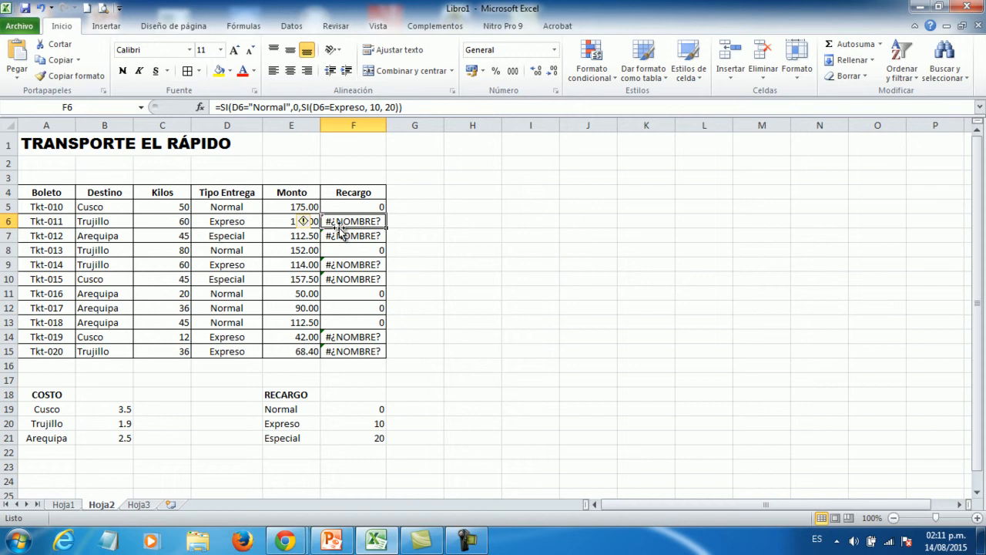
left_click(331, 106)
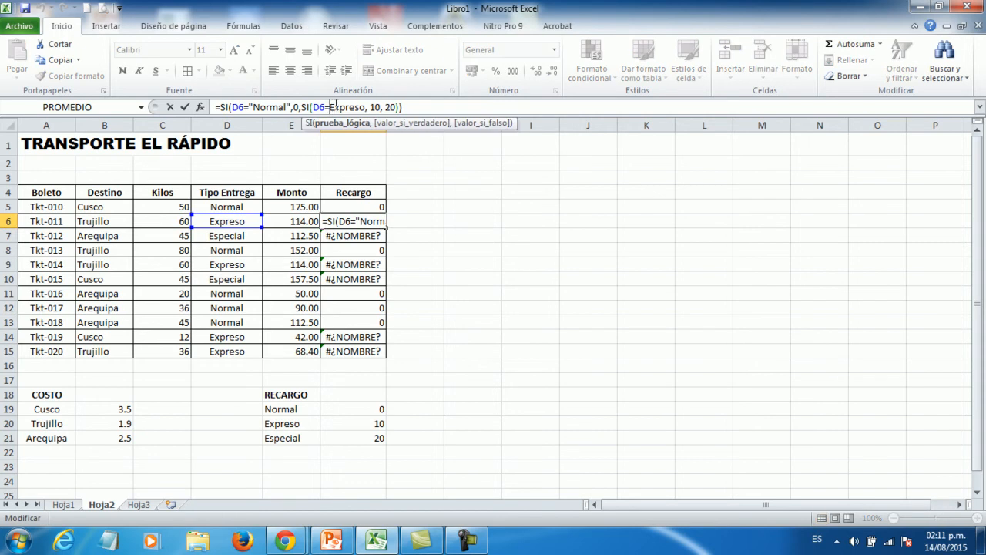
left_click(348, 205)
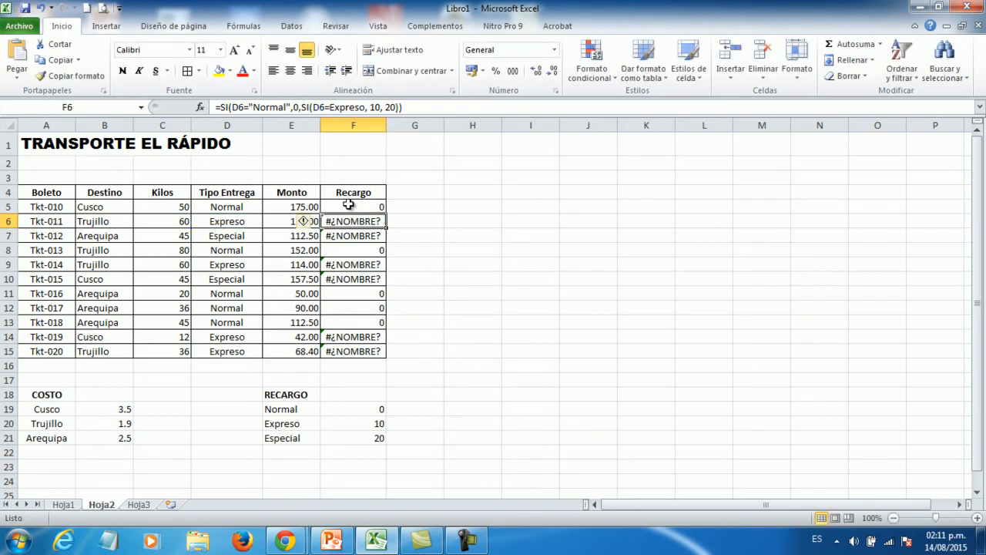
left_click(332, 106)
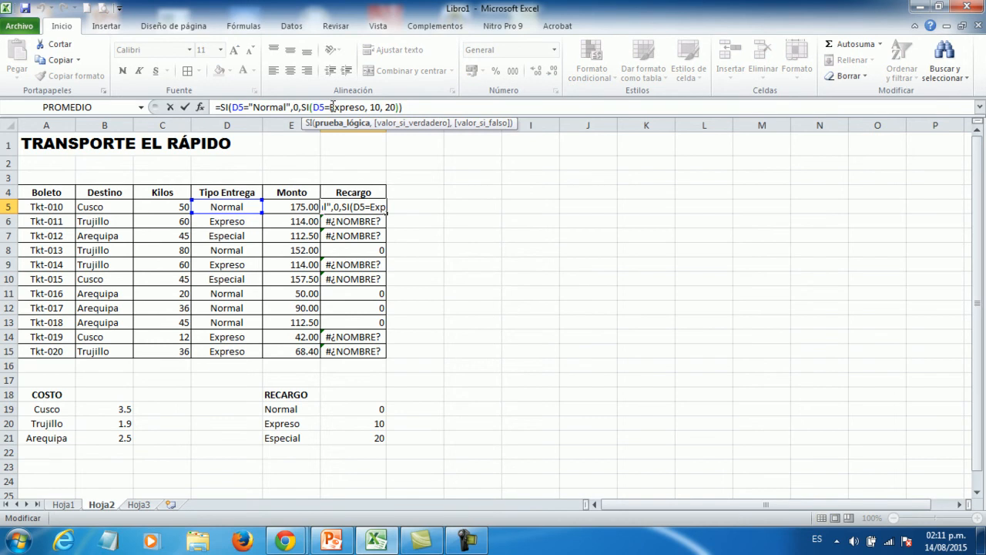
type("\"")
key("Right")
key("Right")
key("Right")
key("Right")
key("Right")
key("Right")
key("Right")
type("\"")
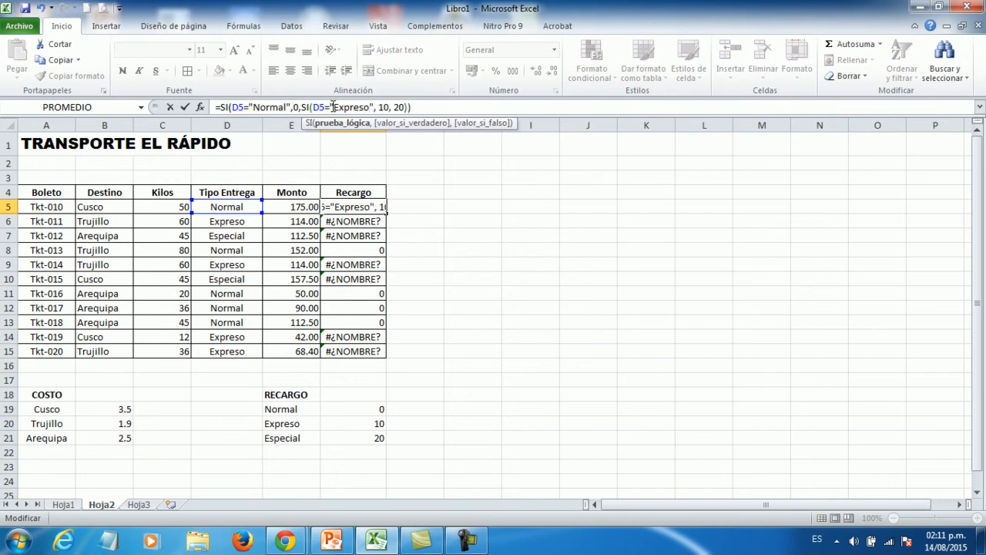
key("Return")
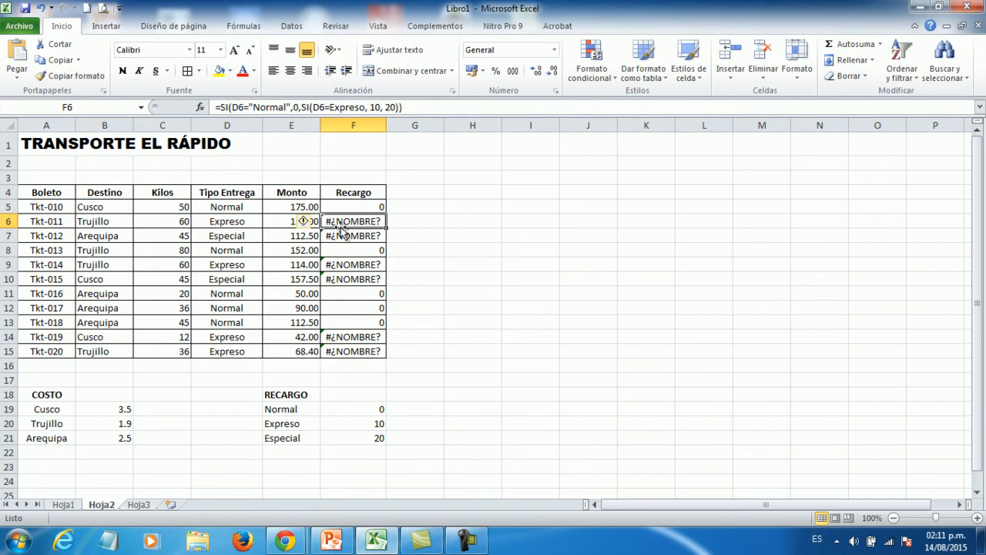
Clear the Recargo cells F6:F15 and refill them with the corrected formula from F5
left_click_drag(342, 221, 341, 338)
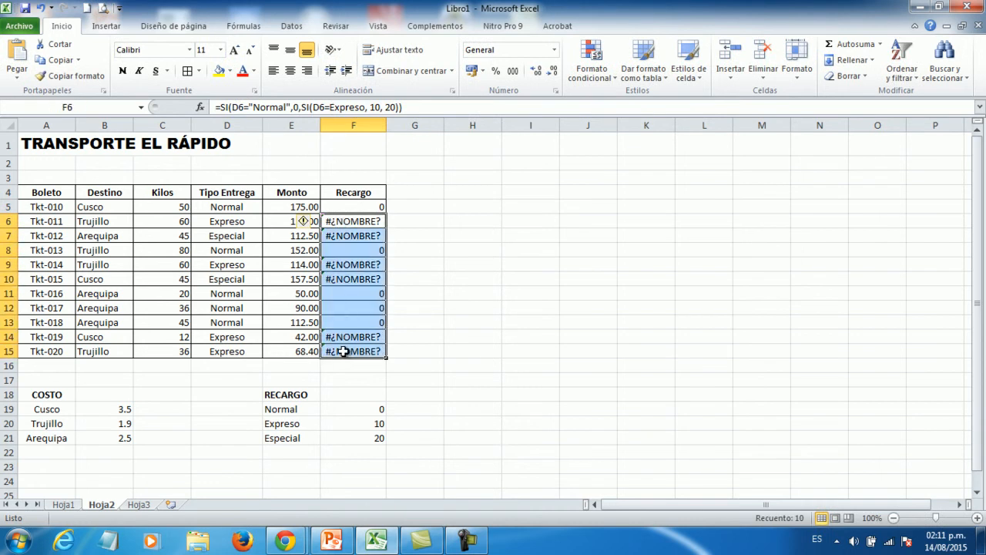
key("Delete")
left_click(356, 206)
left_click_drag(386, 215, 392, 357)
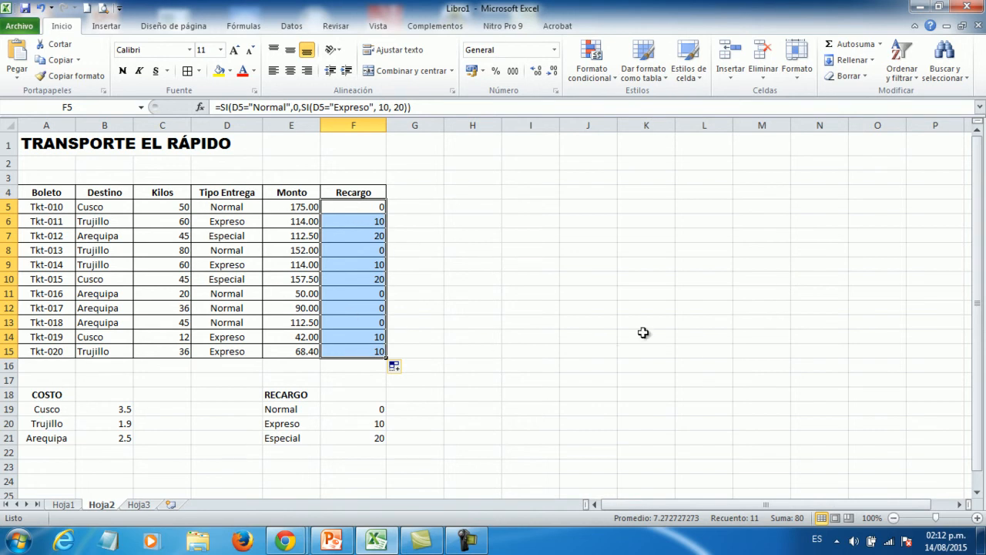
left_click(570, 332)
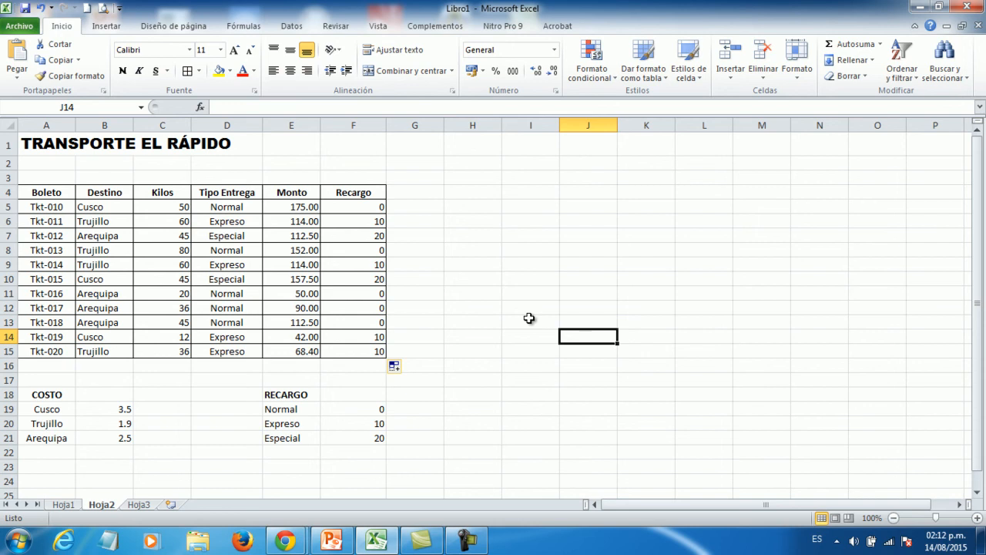
left_click(518, 280)
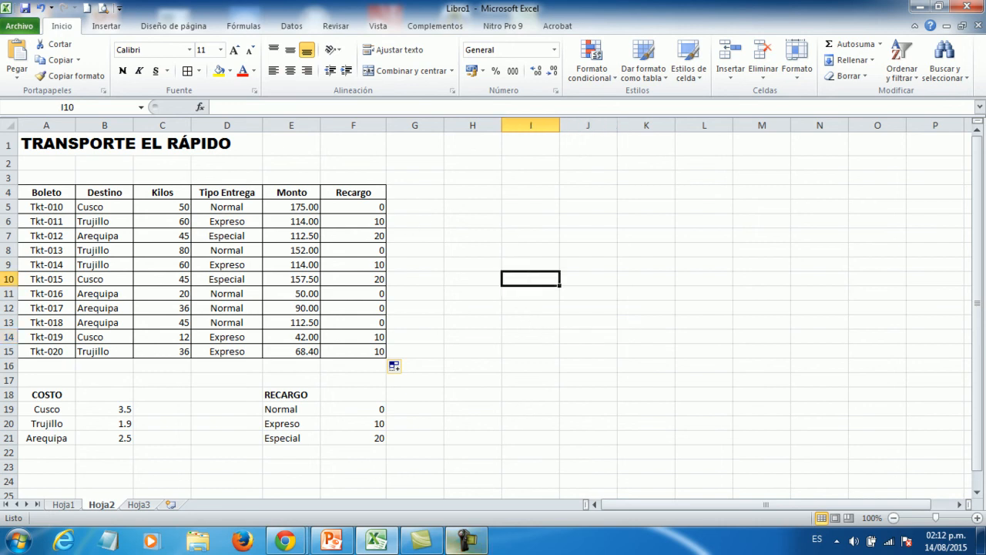
mouse_move(461, 544)
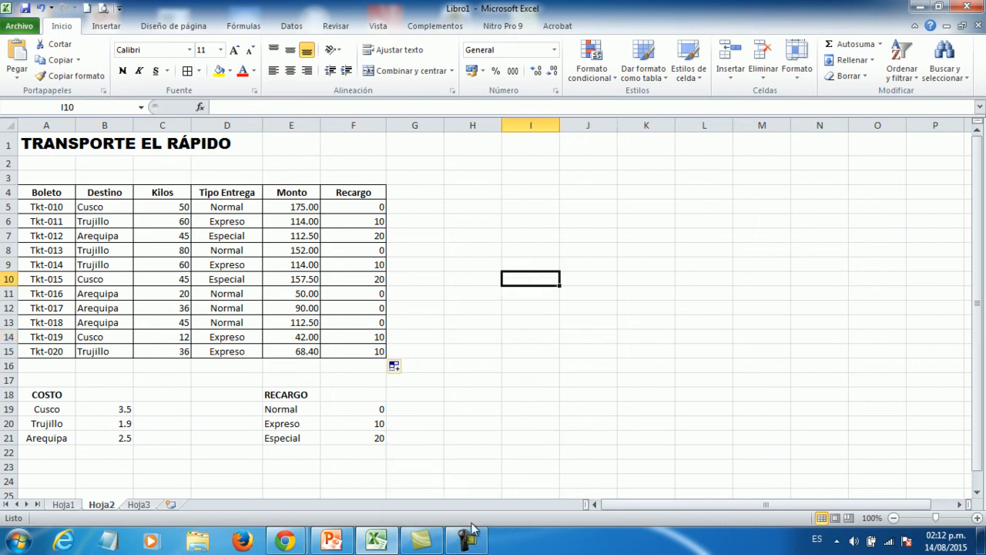